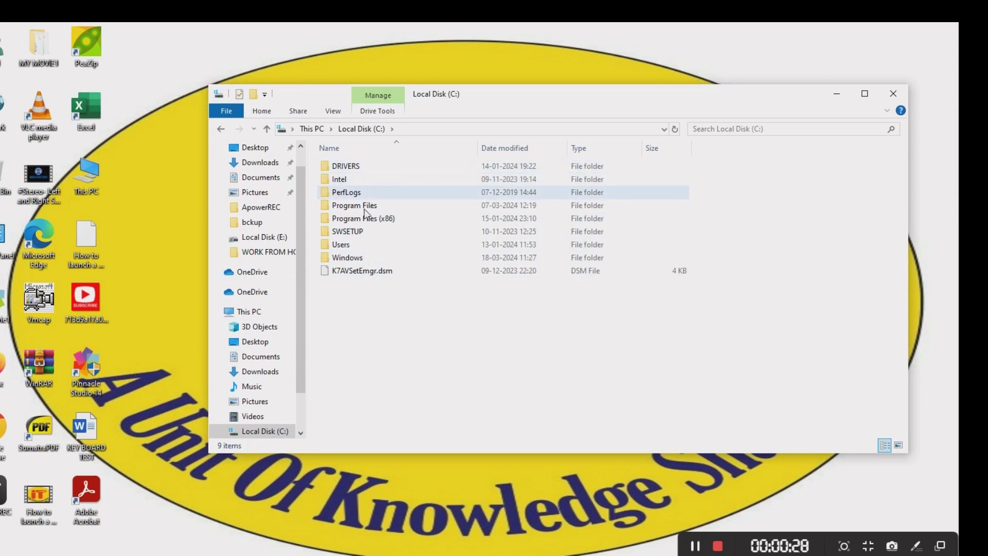
Search the Windows folder on drive C: for *.msp files and maximize the results window.
mouse_move(360, 258)
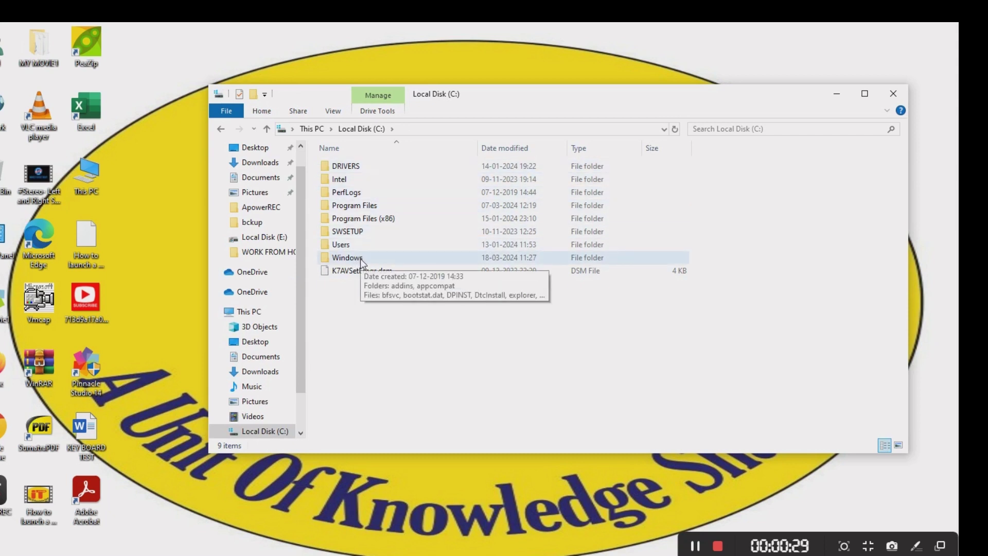
double_click(368, 260)
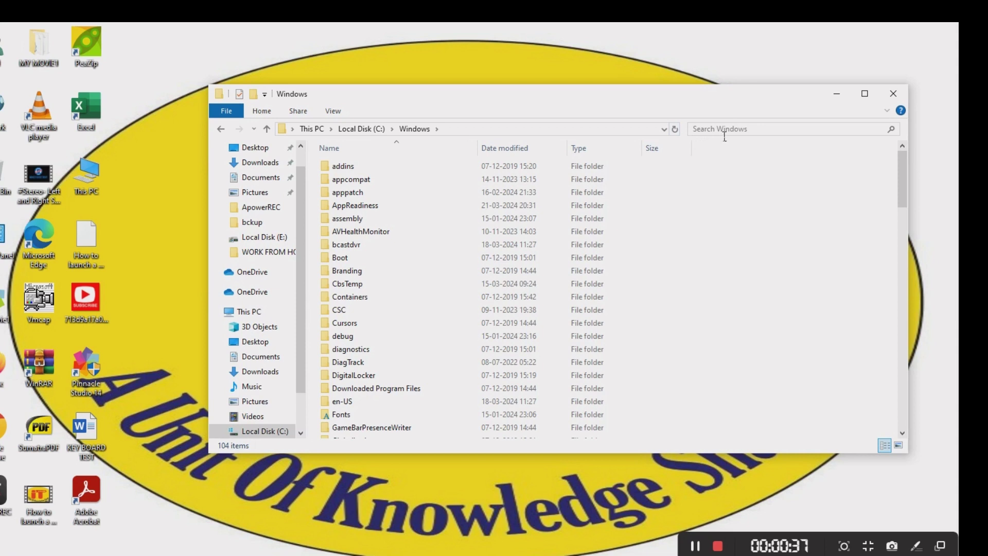
left_click(740, 134)
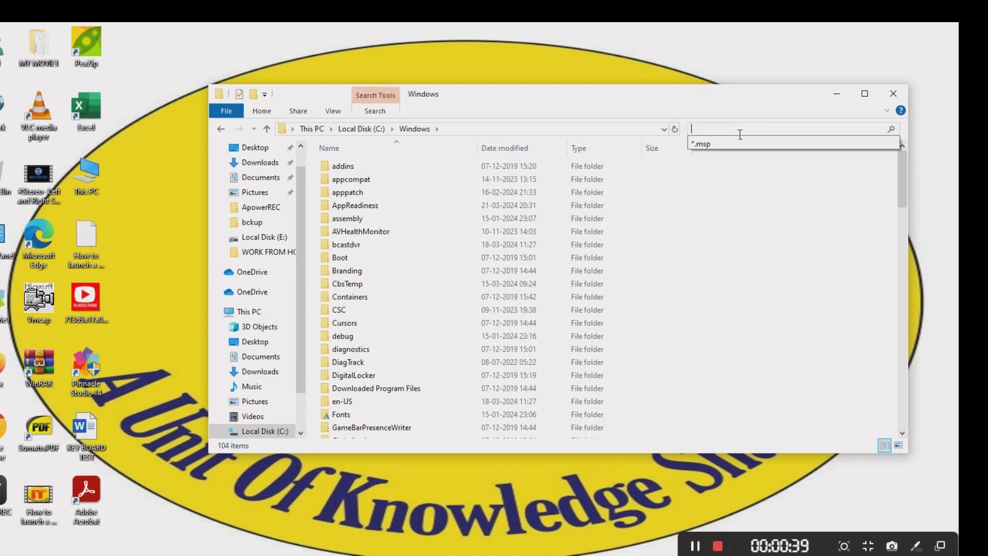
left_click(722, 143)
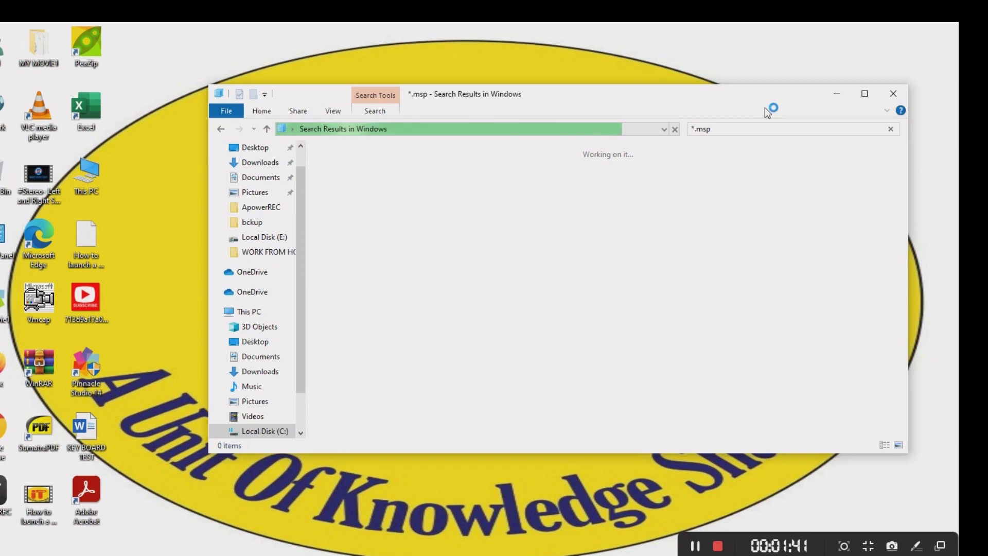
left_click(857, 94)
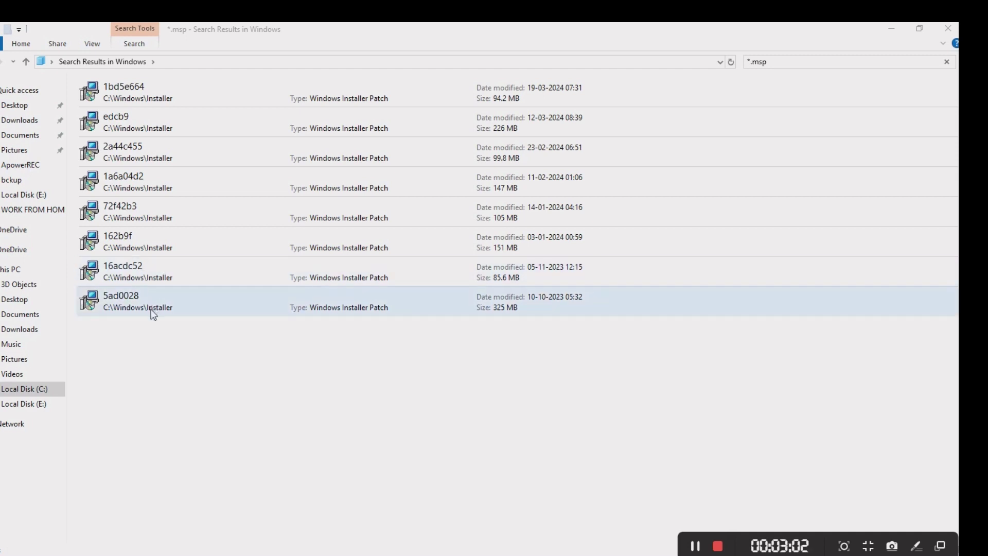
left_click_drag(149, 330, 175, 241)
left_click_drag(193, 181, 227, 96)
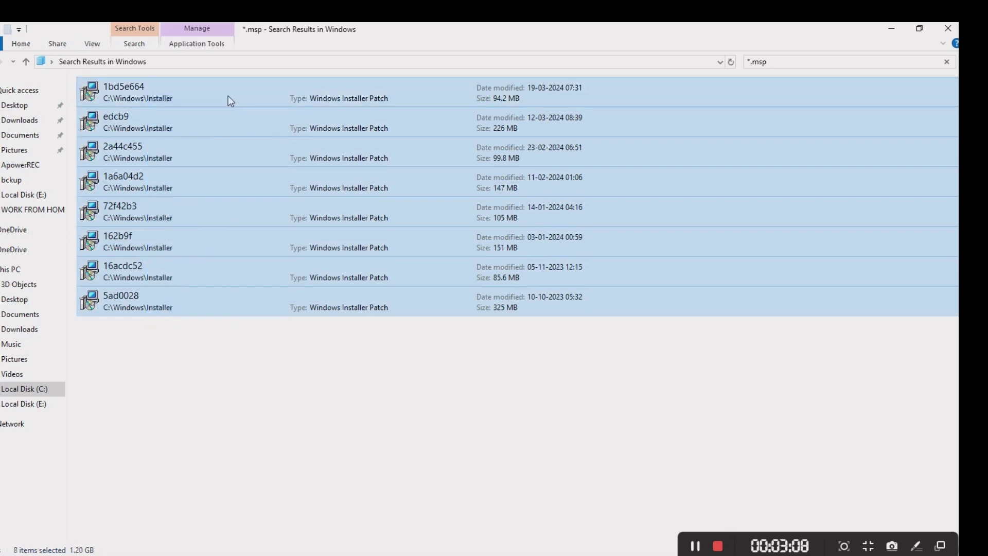
key("Delete")
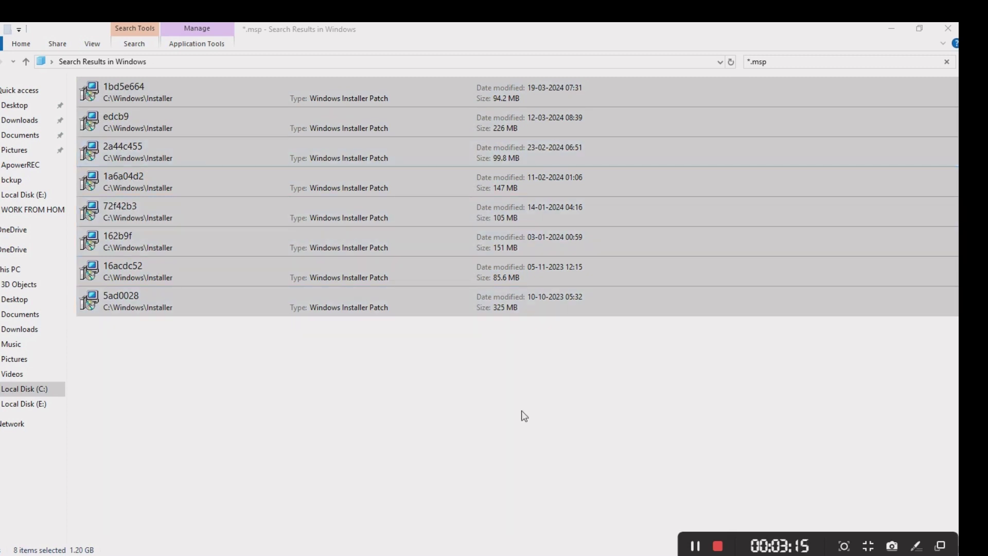
left_click(458, 206)
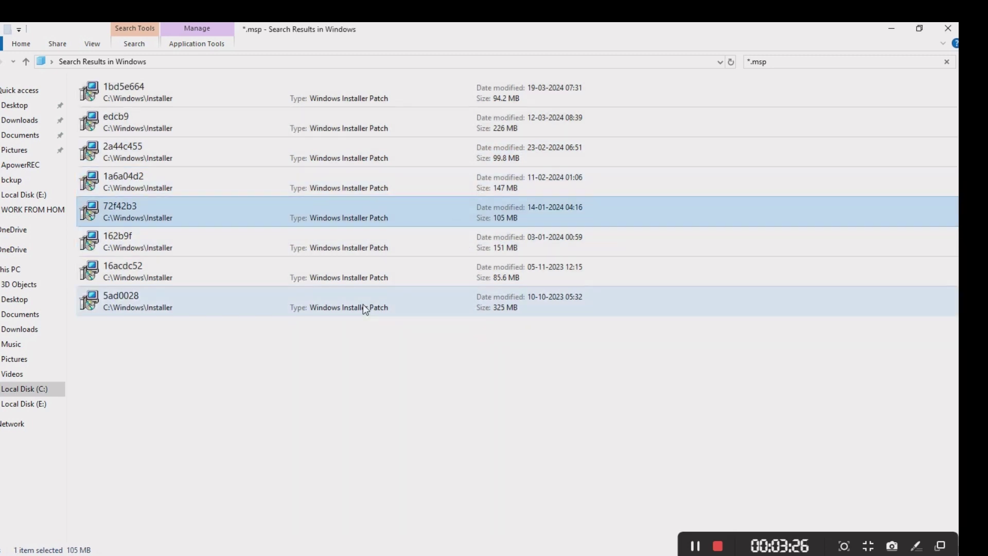
Try to delete all the found Windows Installer Patch files with administrator permission for all current items, and close the search results.
left_click_drag(174, 339, 258, 92)
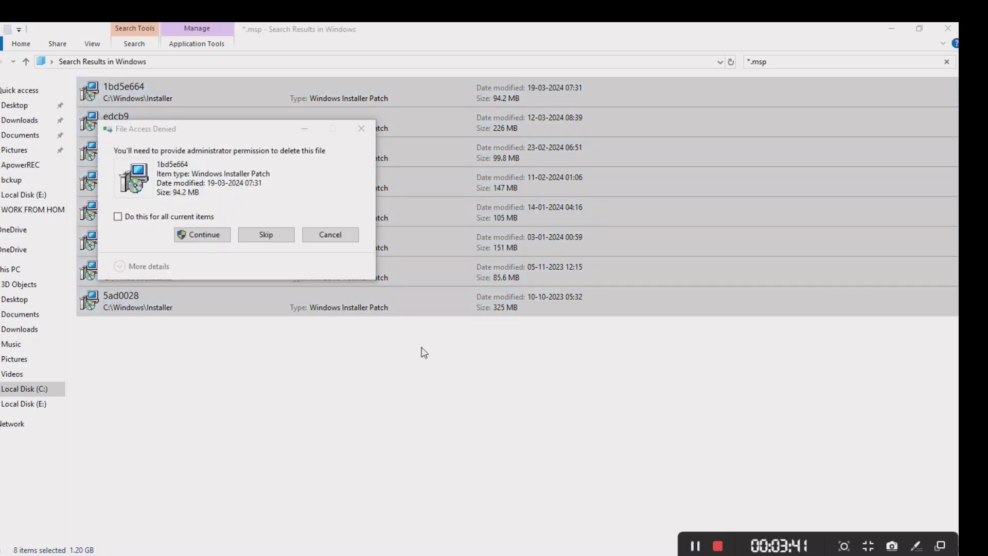
left_click(163, 218)
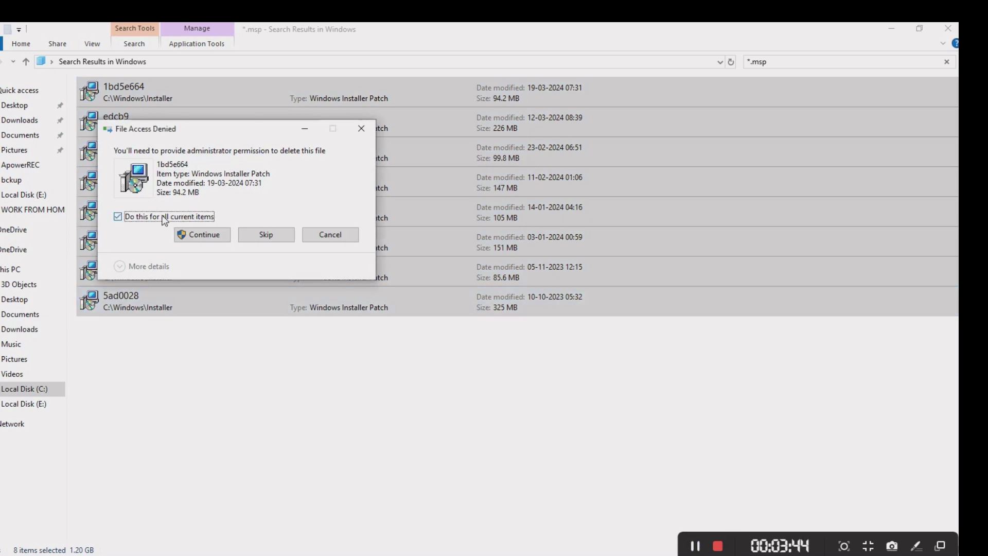
left_click(196, 234)
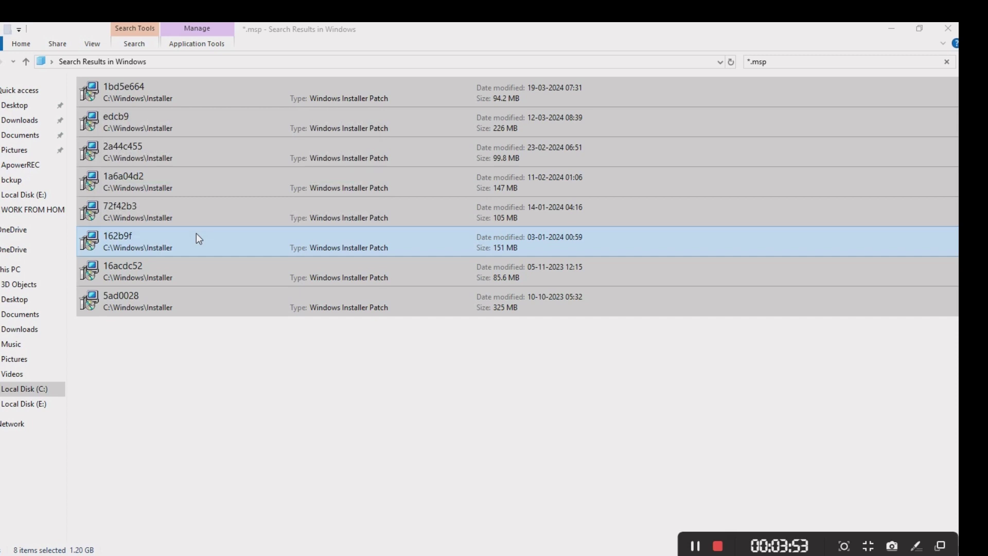
left_click(342, 403)
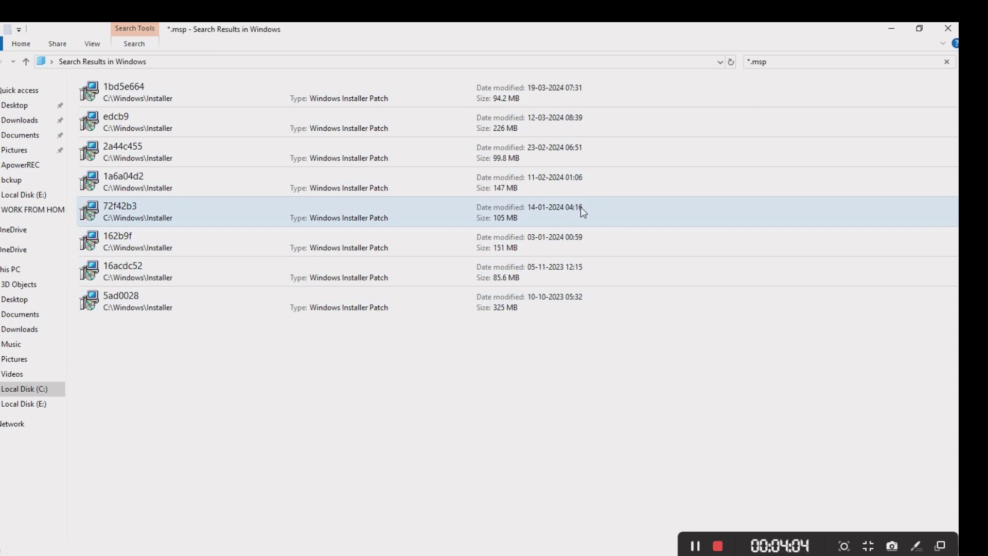
left_click(947, 29)
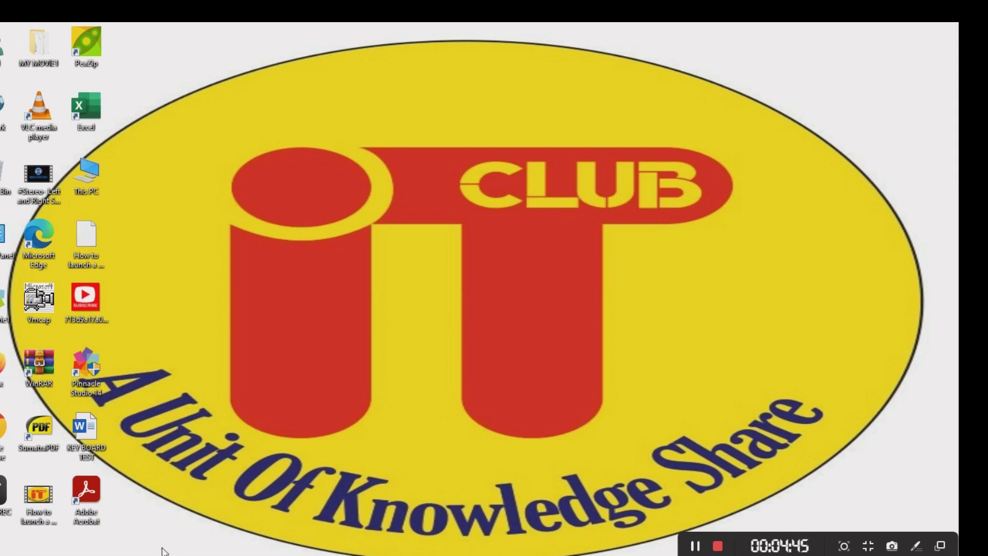
Open the advanced System Properties through the System item in Control Panel and move the dialog clear of its original place.
key("super+s")
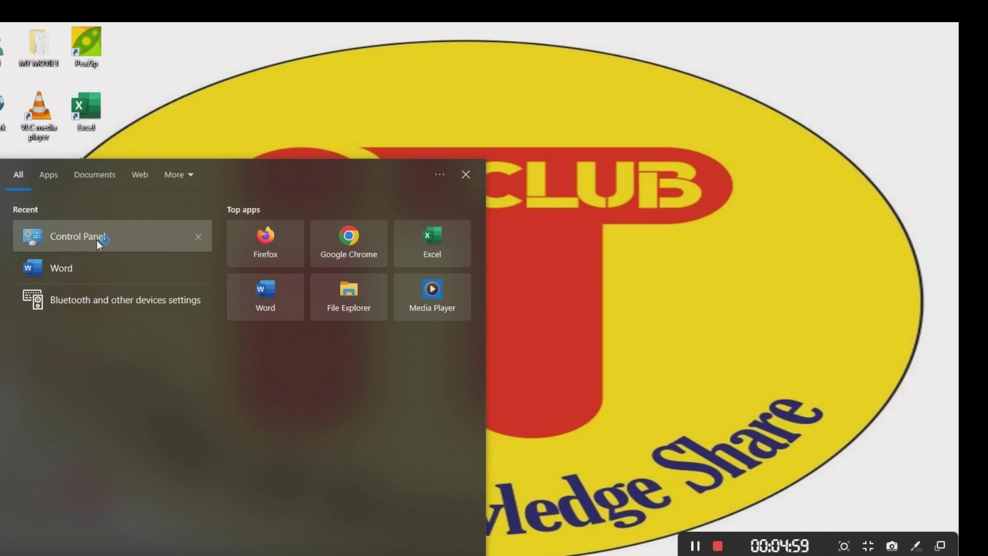
left_click(96, 240)
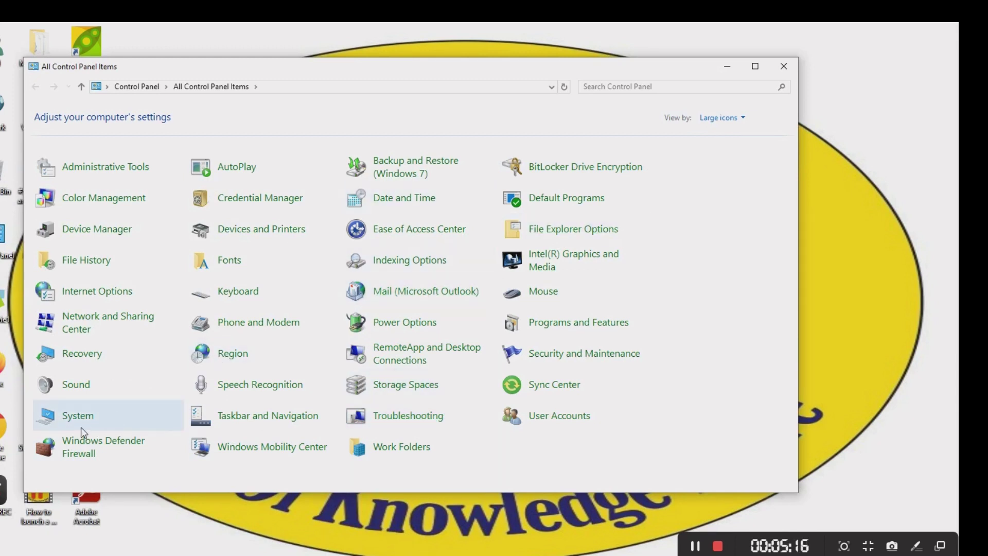
left_click(93, 418)
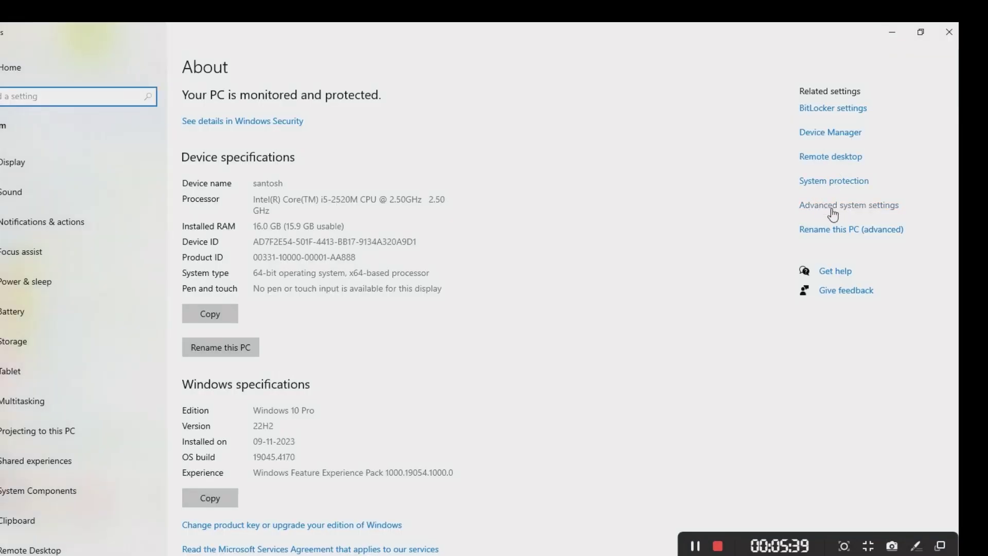
left_click(854, 211)
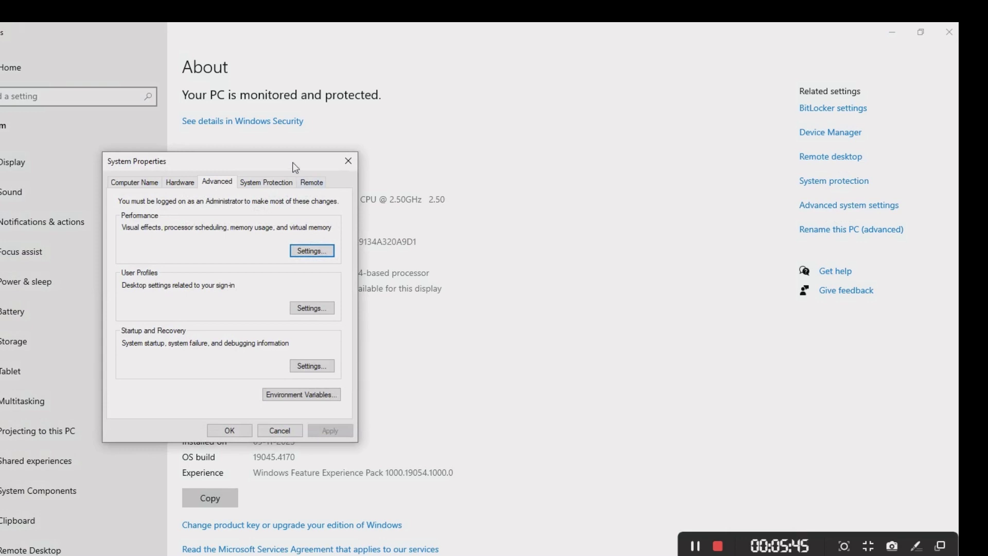
left_click_drag(294, 163, 599, 82)
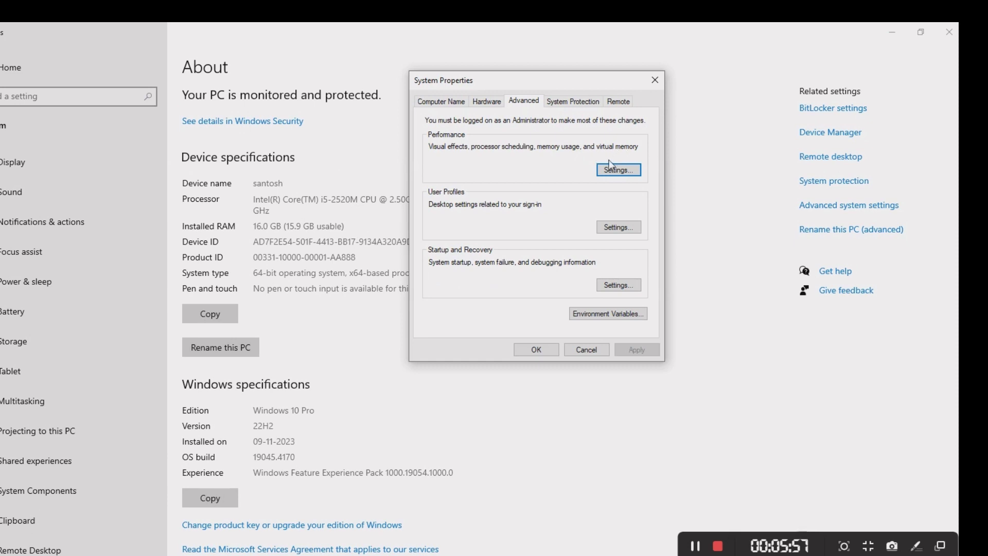
Open the Virtual Memory settings from the advanced performance options and turn off automatic paging file management for all drives.
left_click(627, 174)
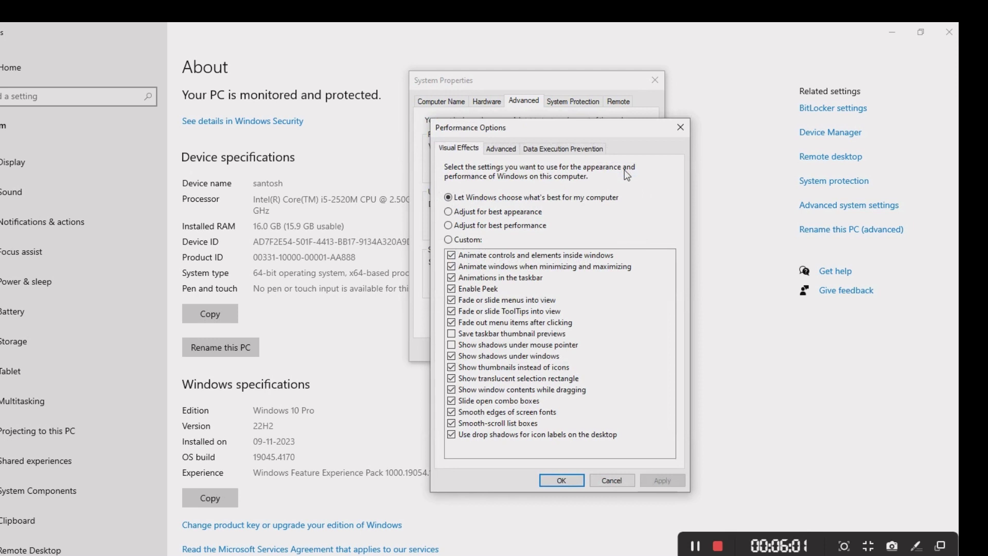
left_click(504, 153)
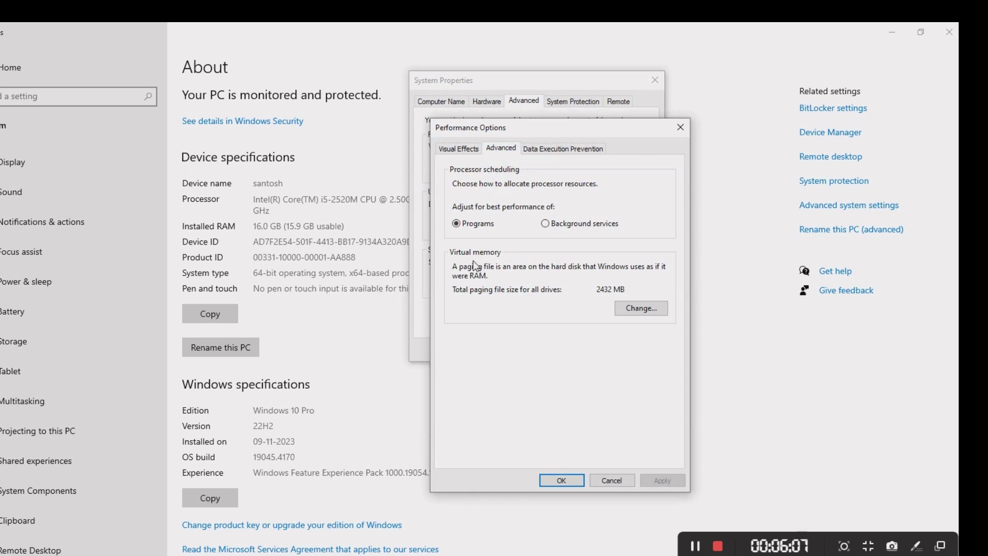
left_click(636, 309)
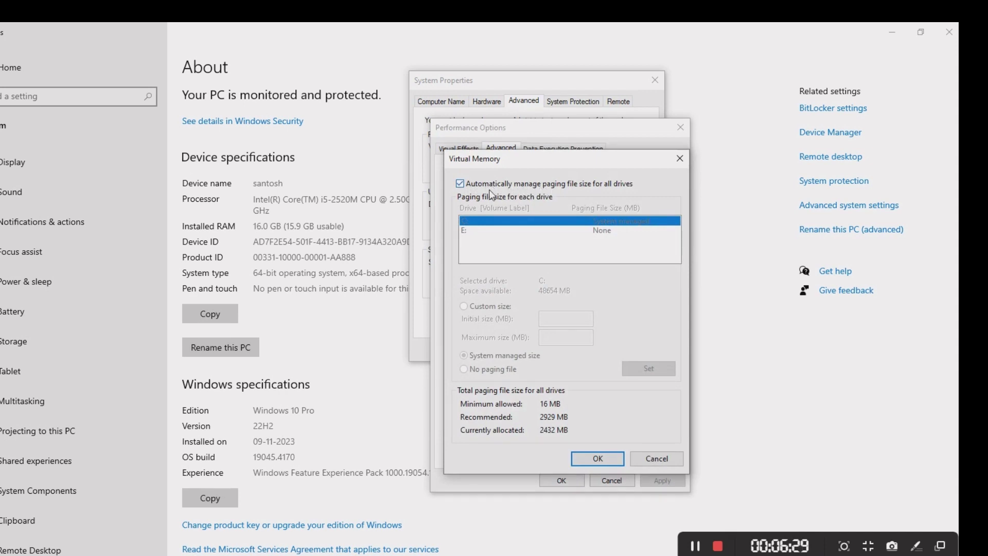
left_click(461, 184)
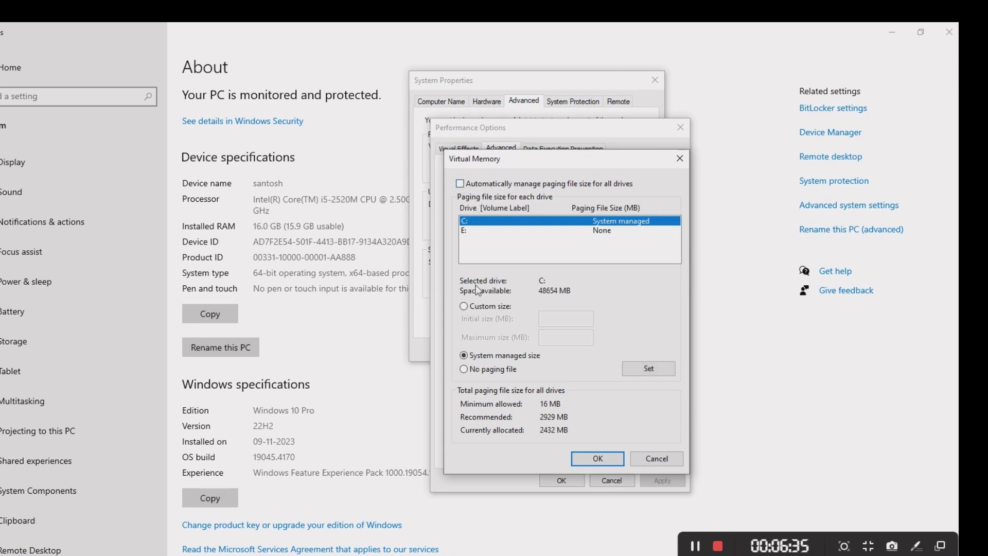
Set a custom paging file size for drive C: with an initial size of 2929 MB and a maximum of 4000 MB.
left_click(465, 308)
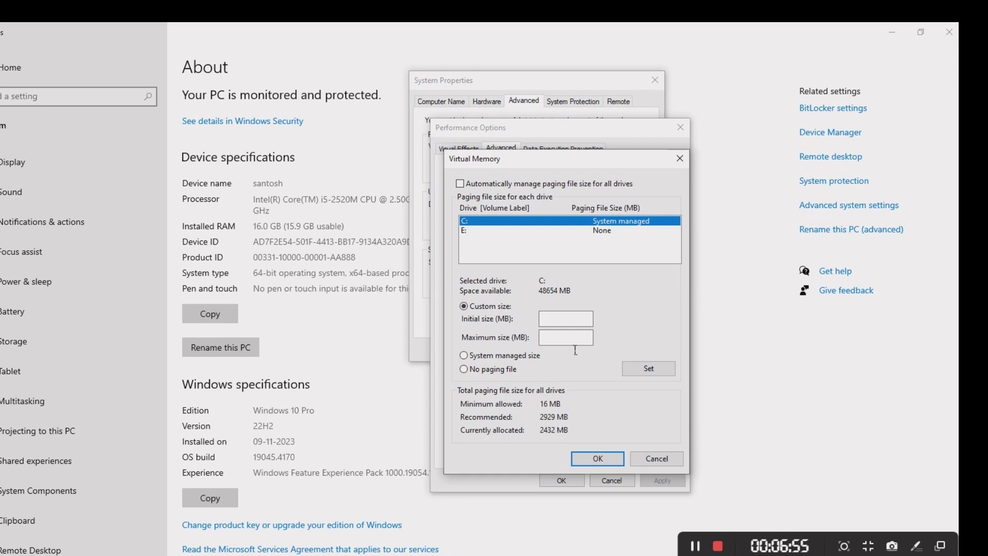
left_click(571, 326)
type("2929")
left_click(560, 339)
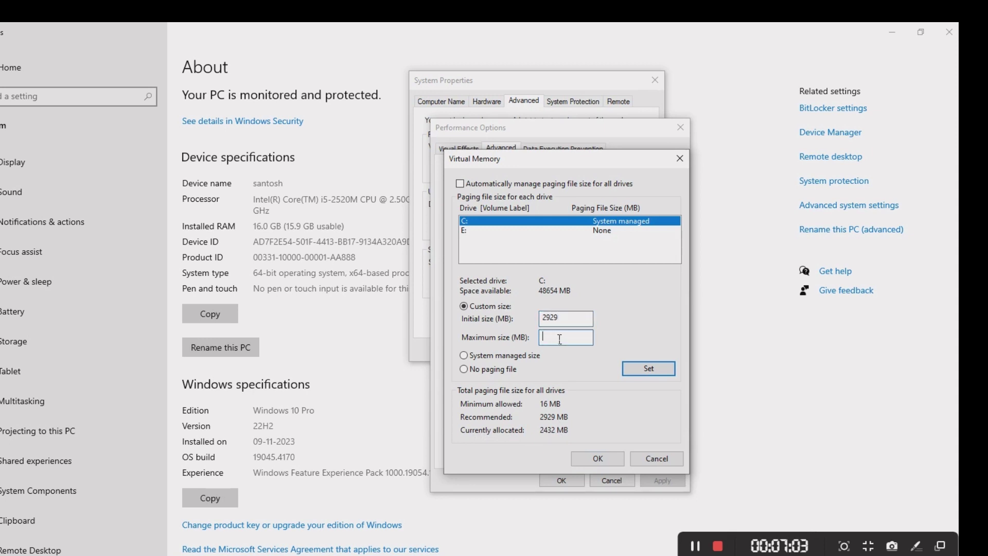
left_click(560, 339)
type("4000")
left_click(649, 369)
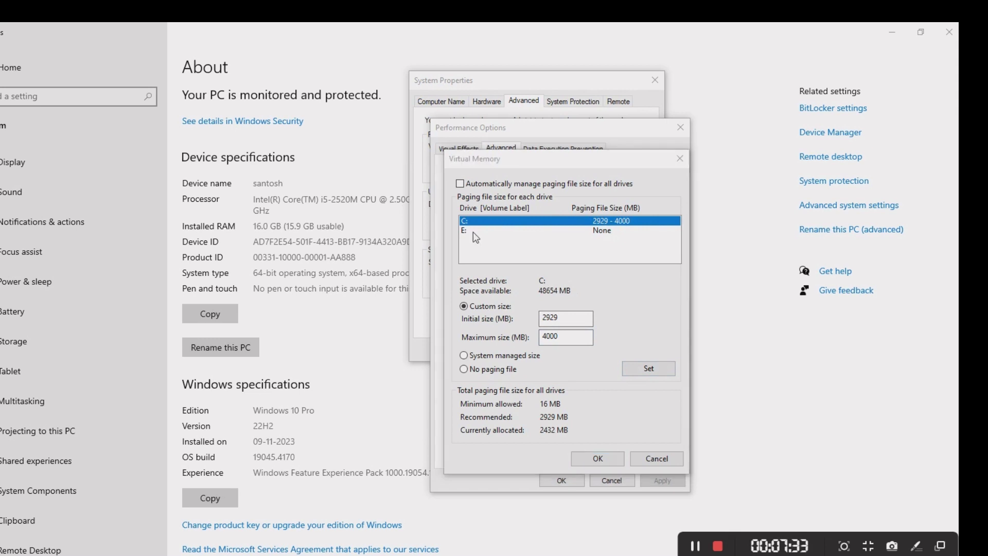
Check the available drives under This PC in File Explorer and minimize its window.
key("super+e")
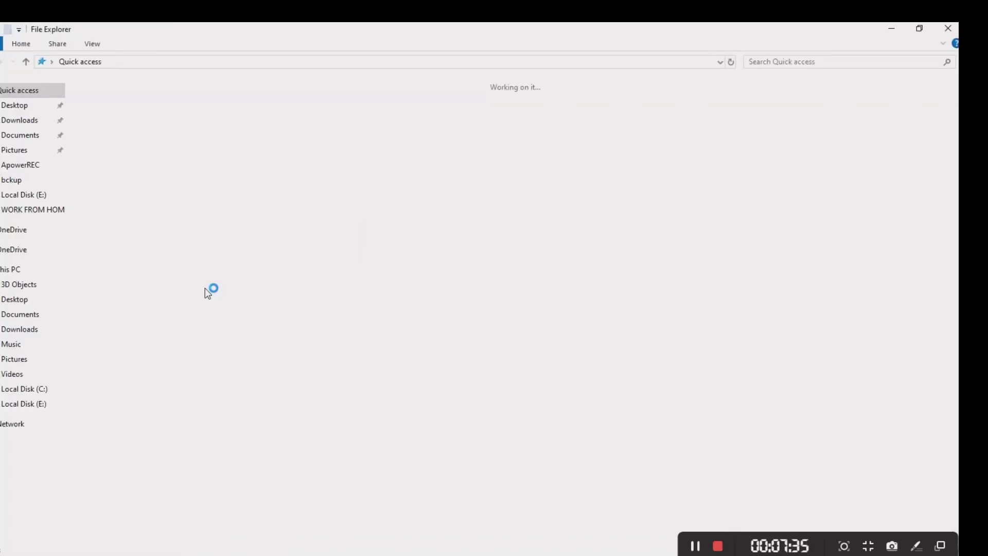
left_click(20, 273)
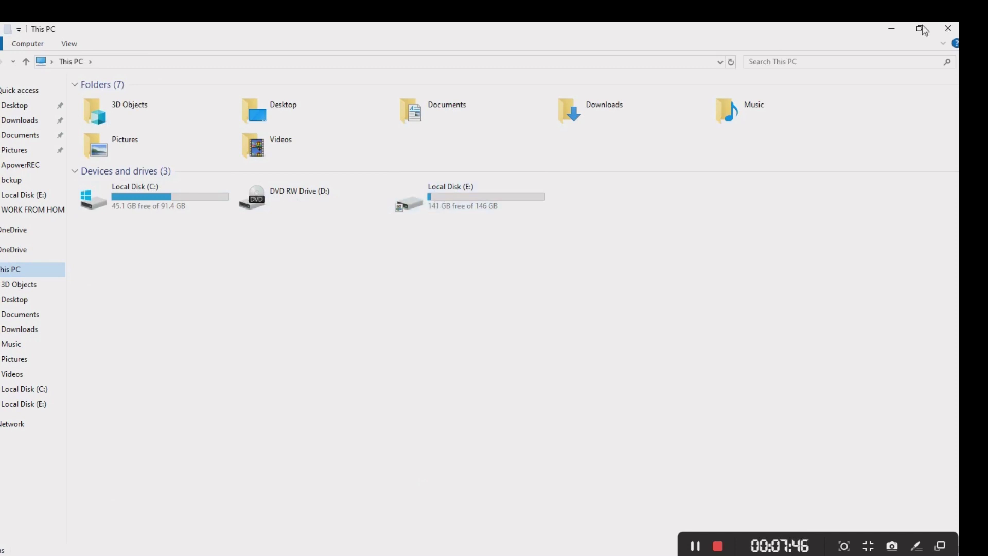
left_click(892, 29)
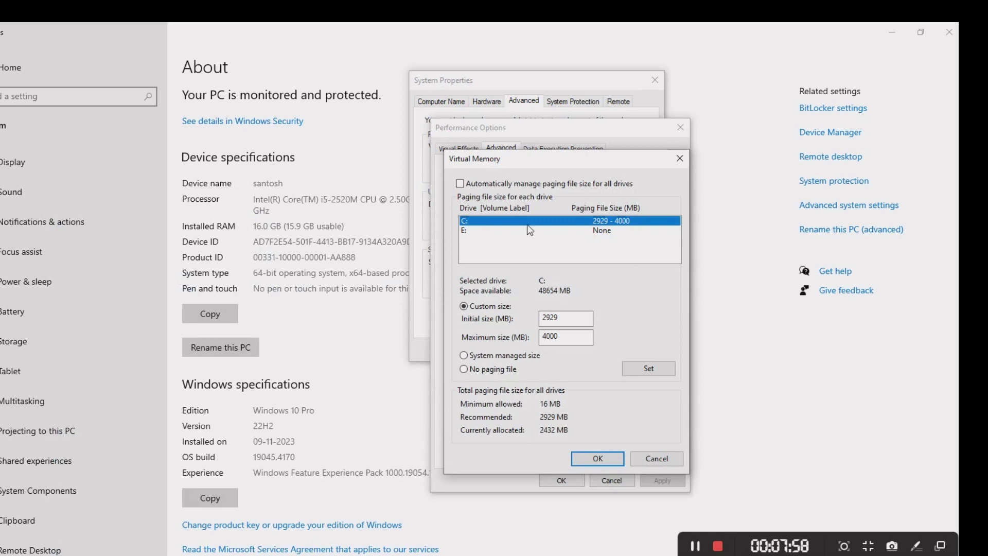
Set a custom paging file size for drive E: with an initial size of 2929 MB and a maximum of 4000 MB.
left_click(489, 232)
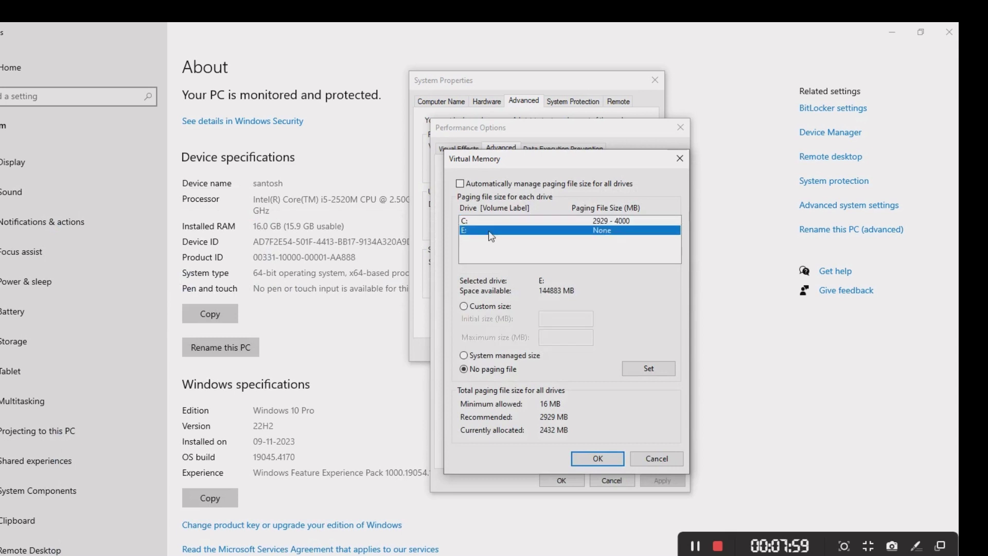
left_click(467, 309)
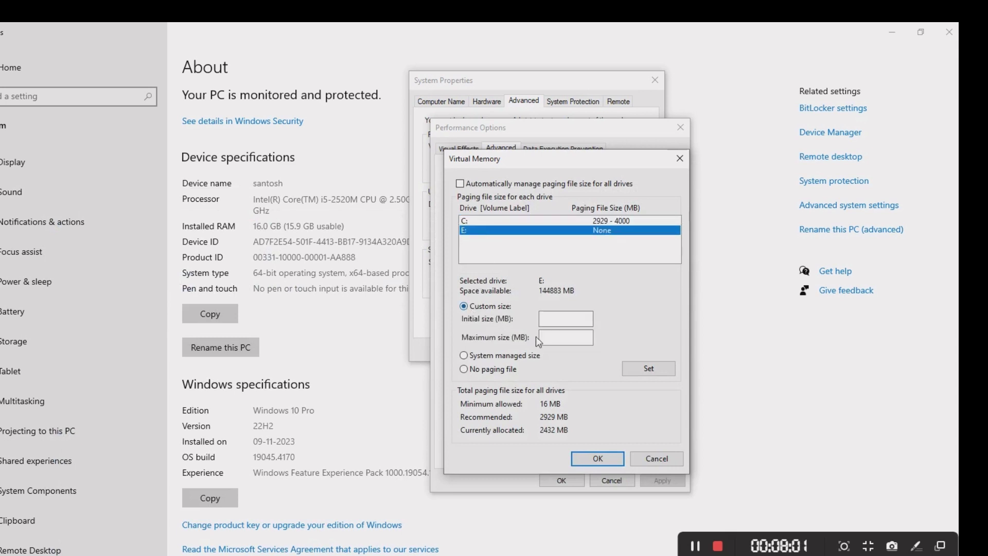
left_click(559, 320)
type("28")
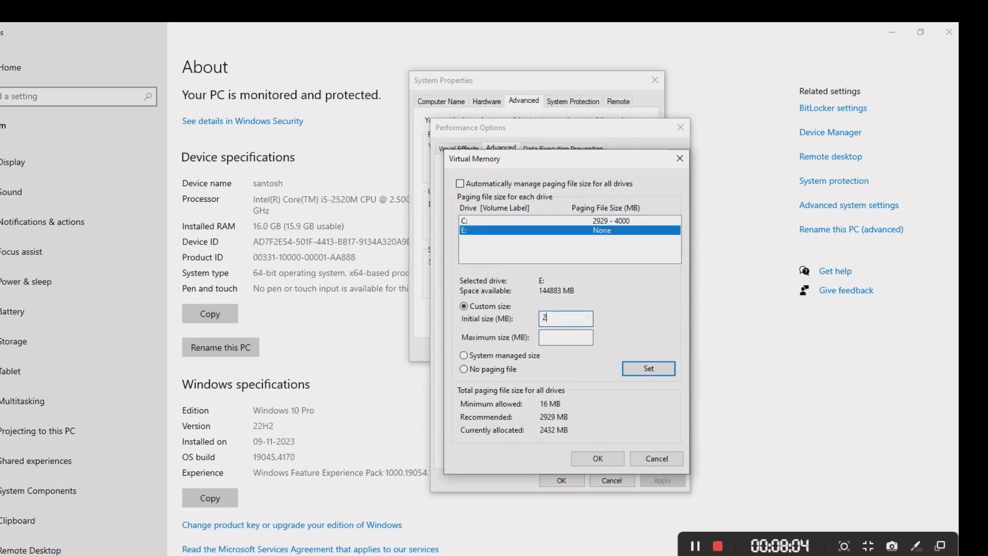
key("BackSpace")
type("2929")
key("BackSpace")
key("BackSpace")
key("BackSpace")
key("BackSpace")
type("929")
left_click(560, 341)
type("4000")
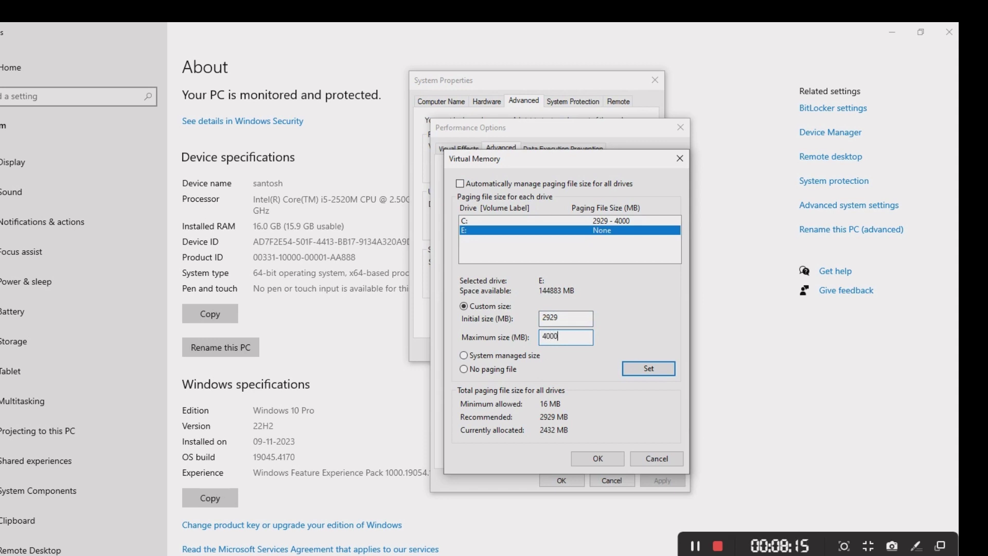
left_click(640, 367)
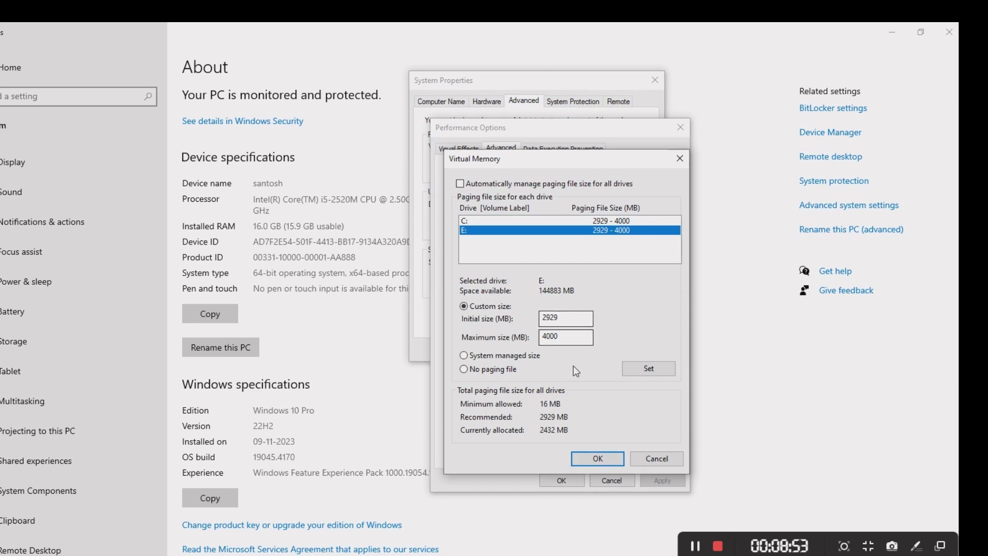
Confirm the virtual memory changes, acknowledging the restart notice, and close Performance Options.
left_click(592, 459)
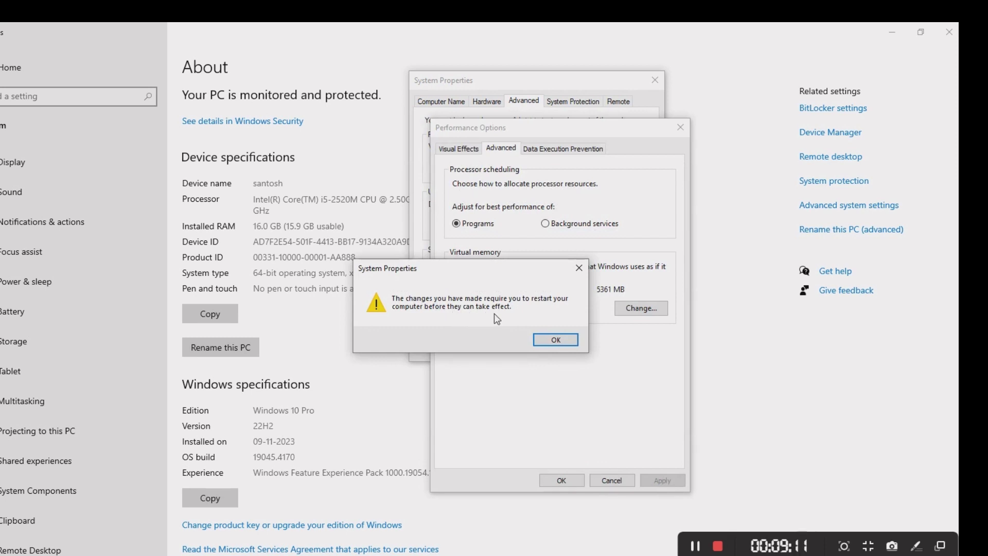
left_click(549, 341)
left_click(595, 481)
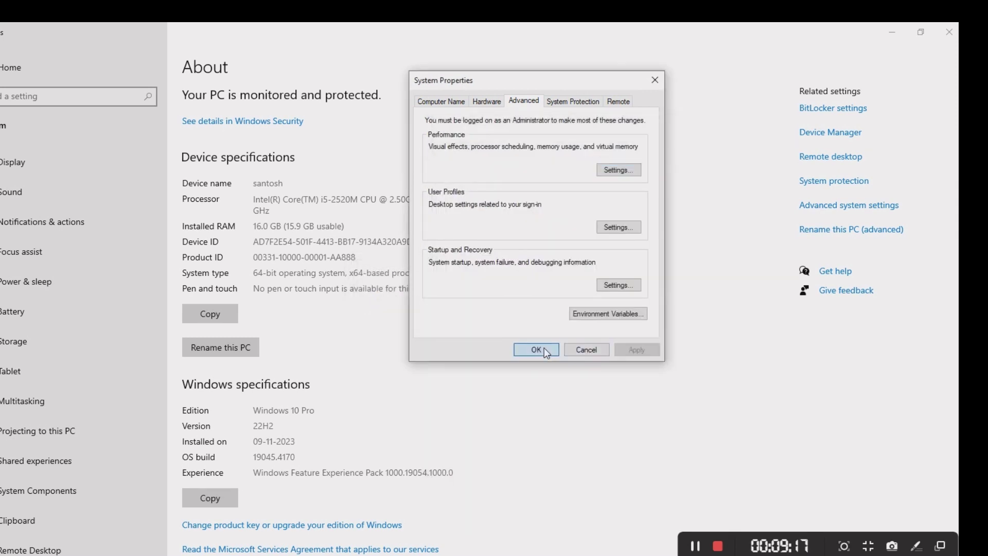
Confirm and close System Properties, postponing the computer restart.
left_click(544, 347)
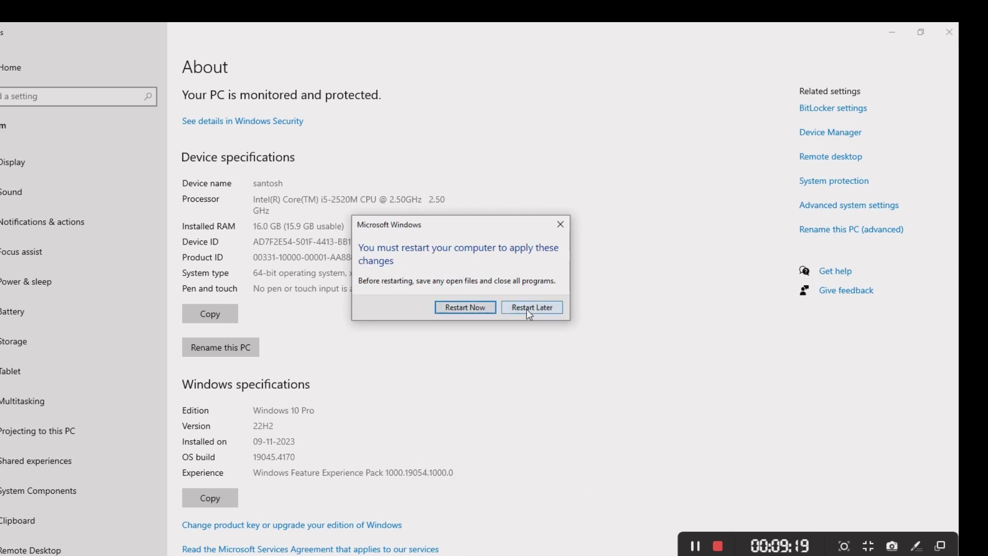
left_click(533, 308)
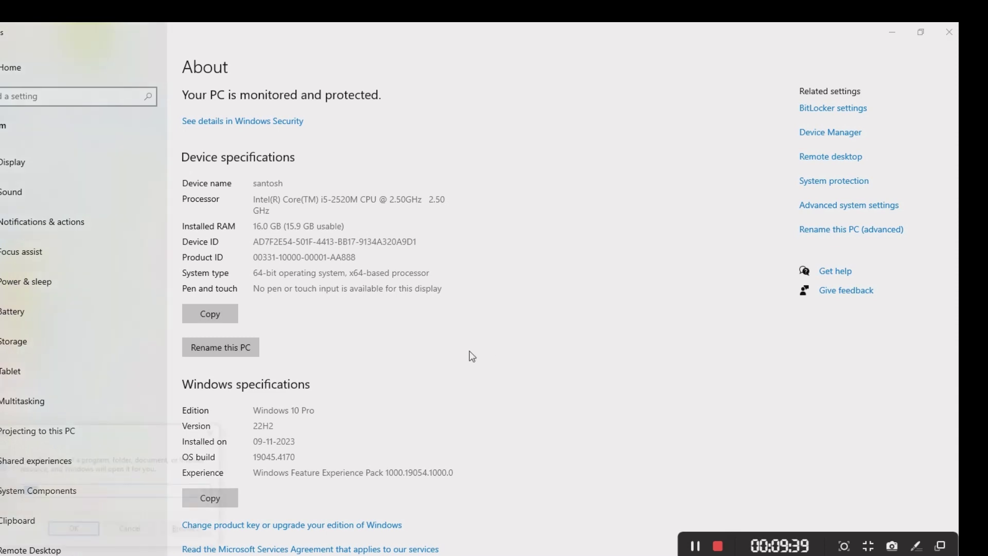
Open the user account's temporary files folder by running %temp%.
key("super+r")
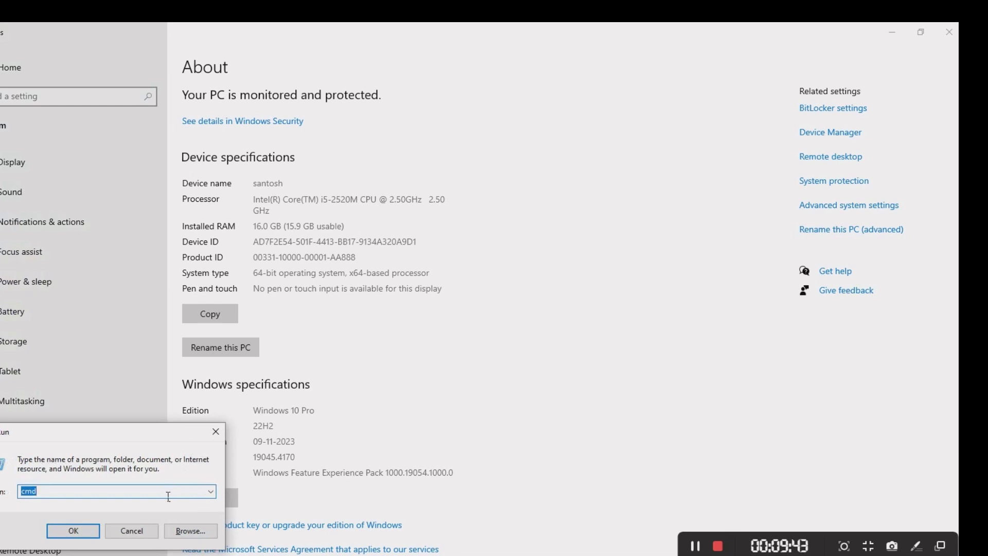
type("%temp%")
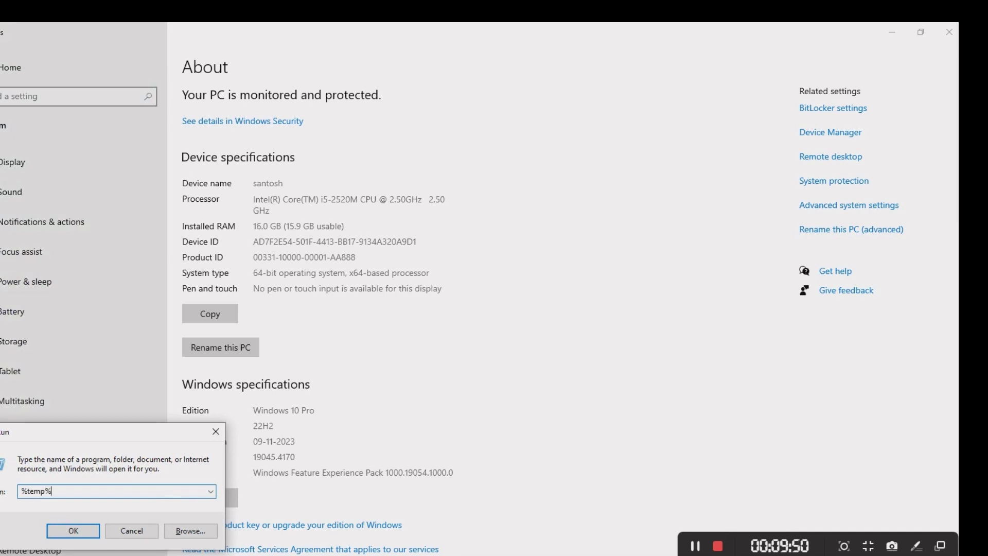
left_click(94, 532)
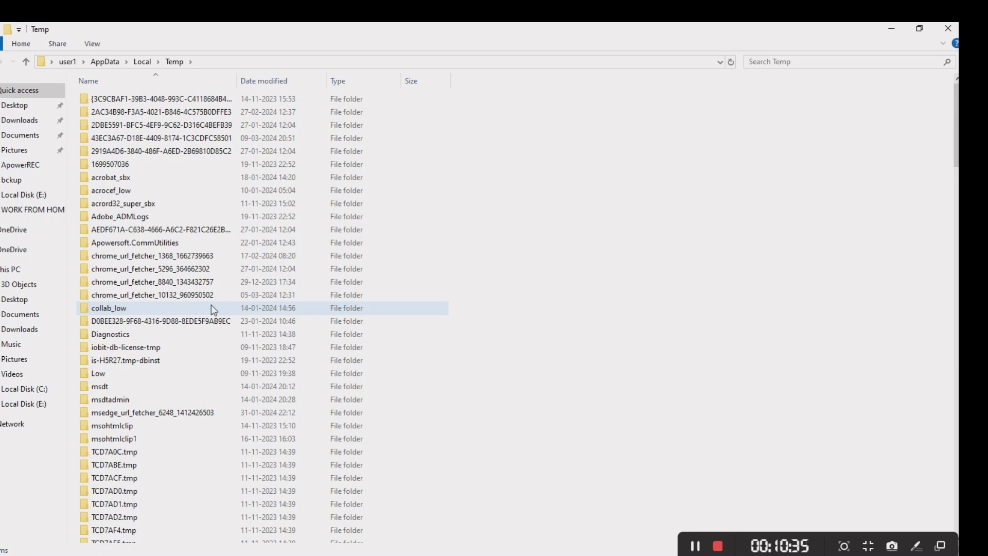
Delete everything in the user's Temp folder, granting administrator permission for all current items.
key("ctrl+a")
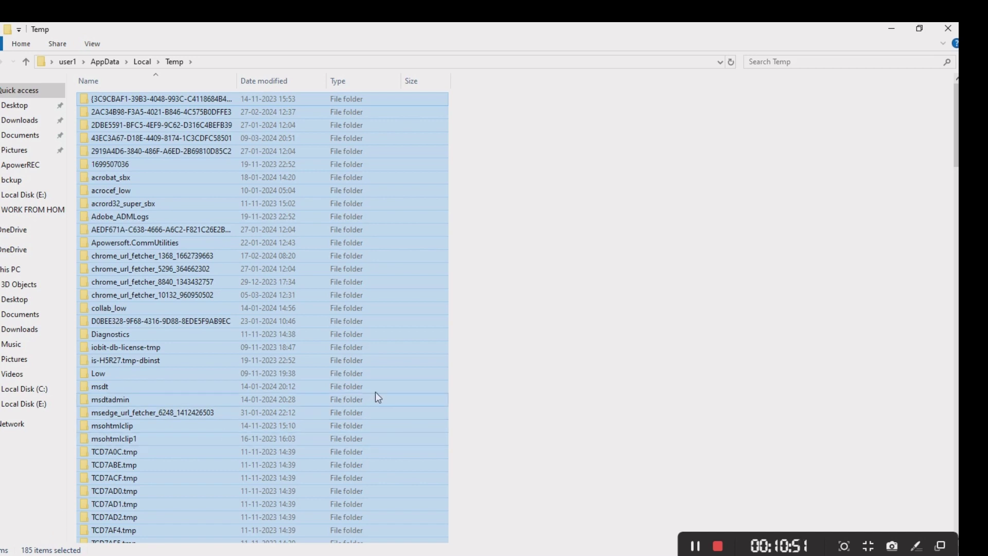
key("Delete")
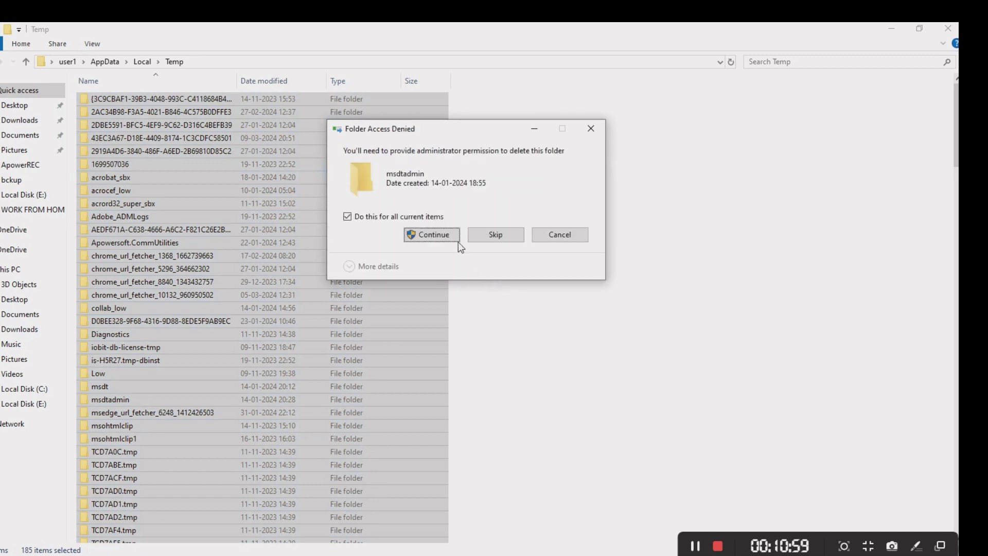
left_click(452, 247)
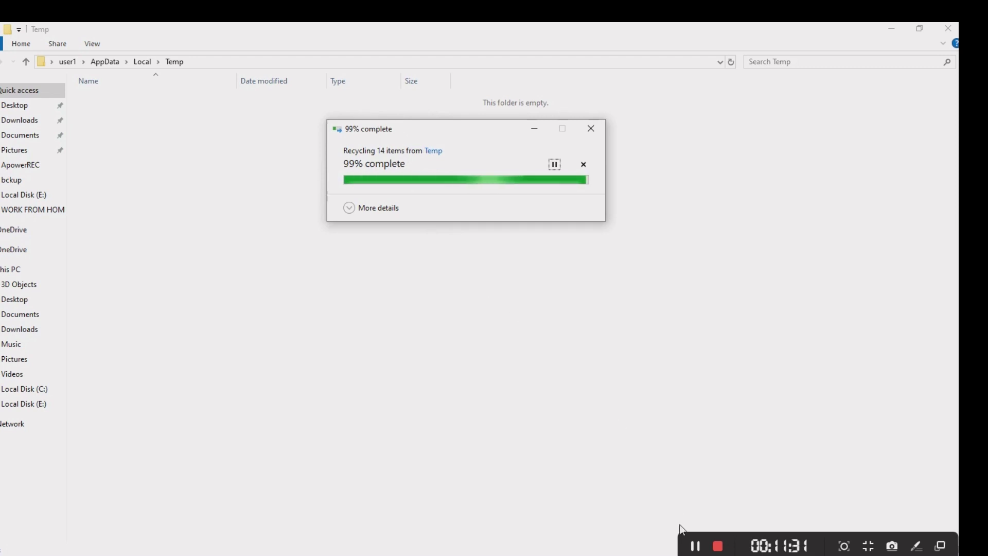
left_click(698, 549)
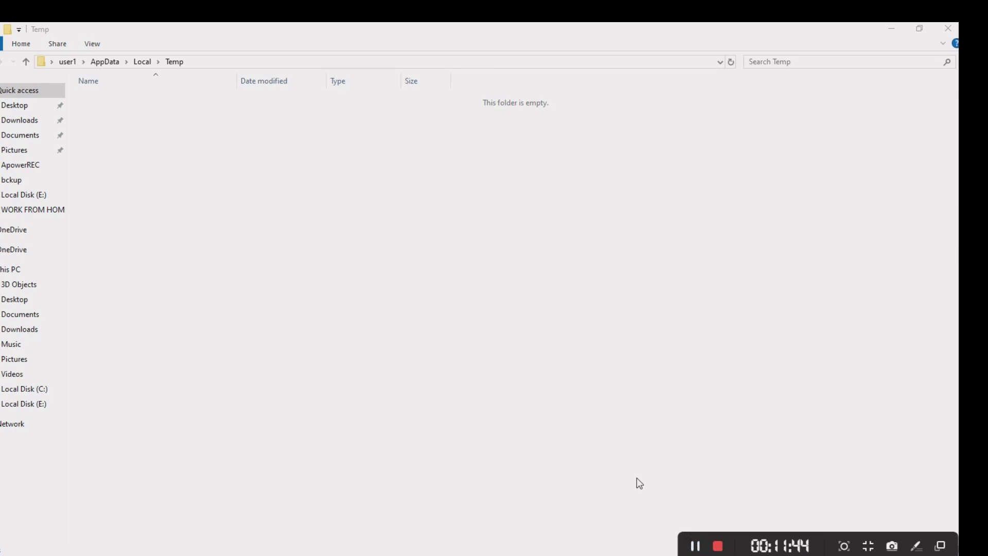
Open the Windows Prefetch folder by running prefetch and delete all its contents, skipping the file in use.
key("super+r")
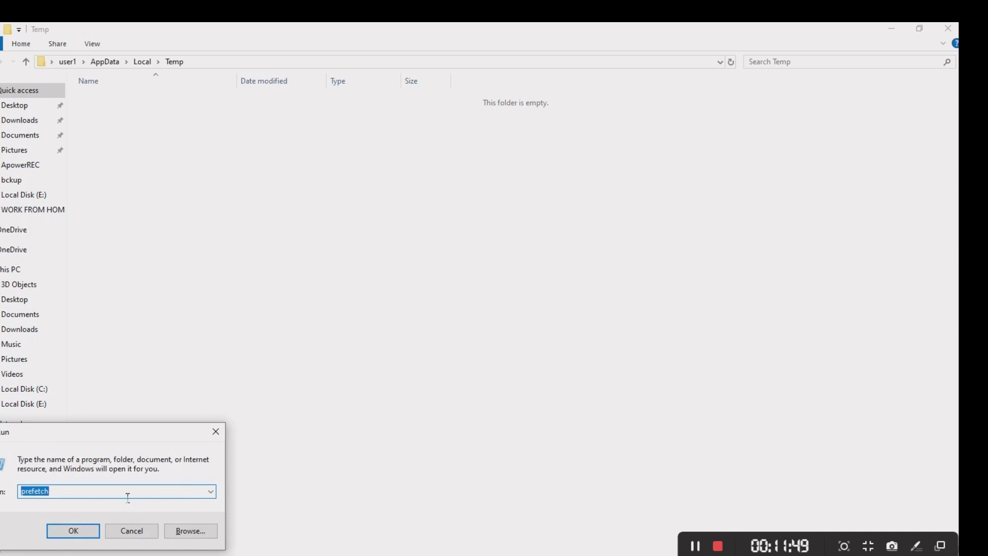
left_click(79, 531)
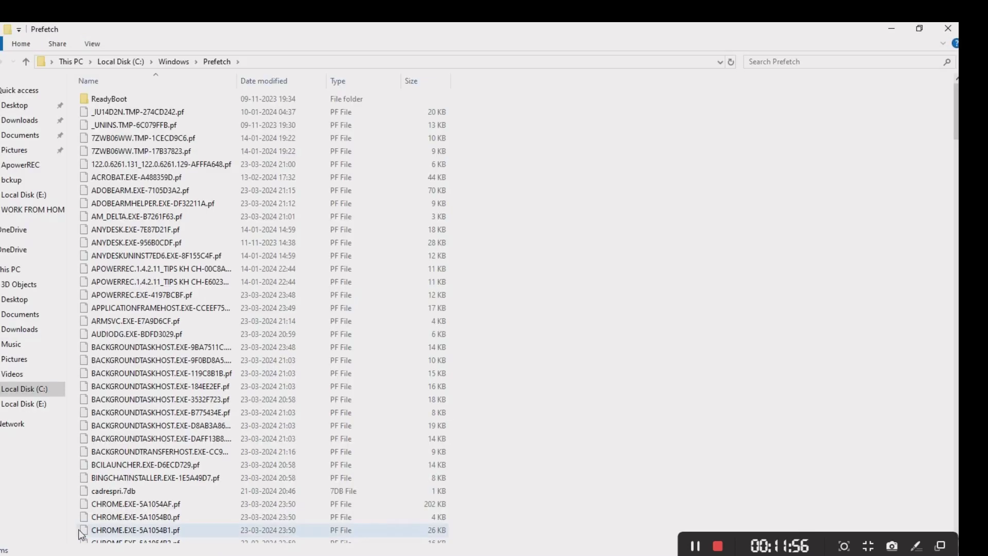
left_click(203, 283)
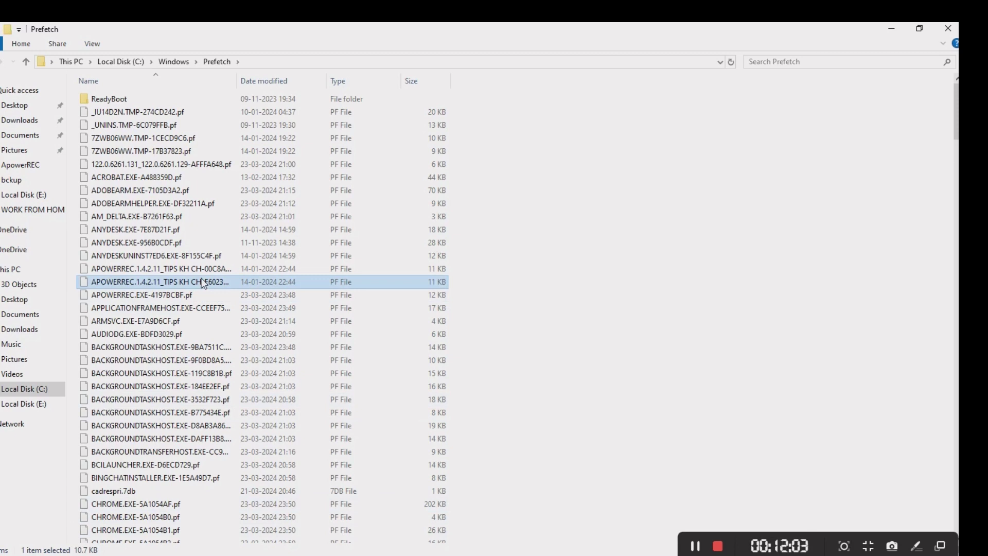
key("ctrl+a")
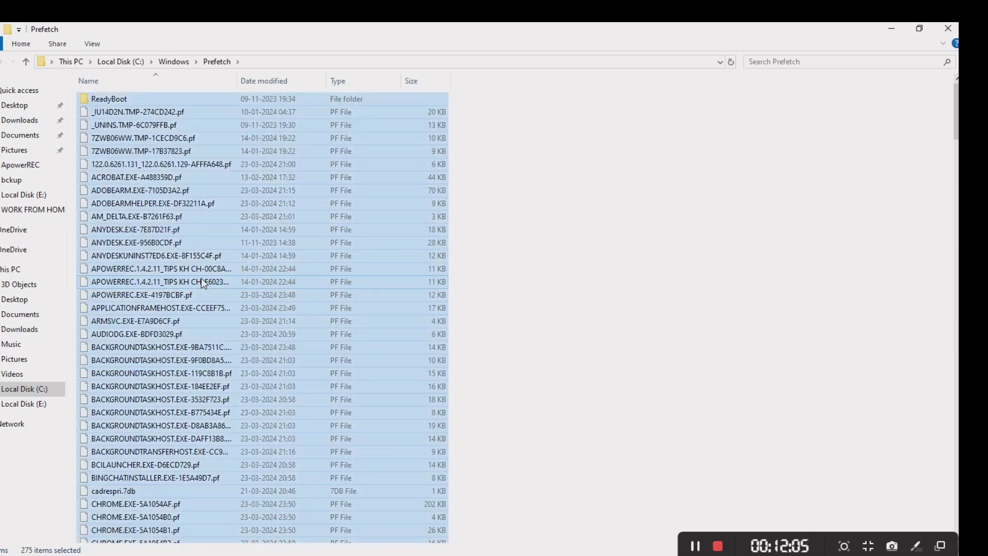
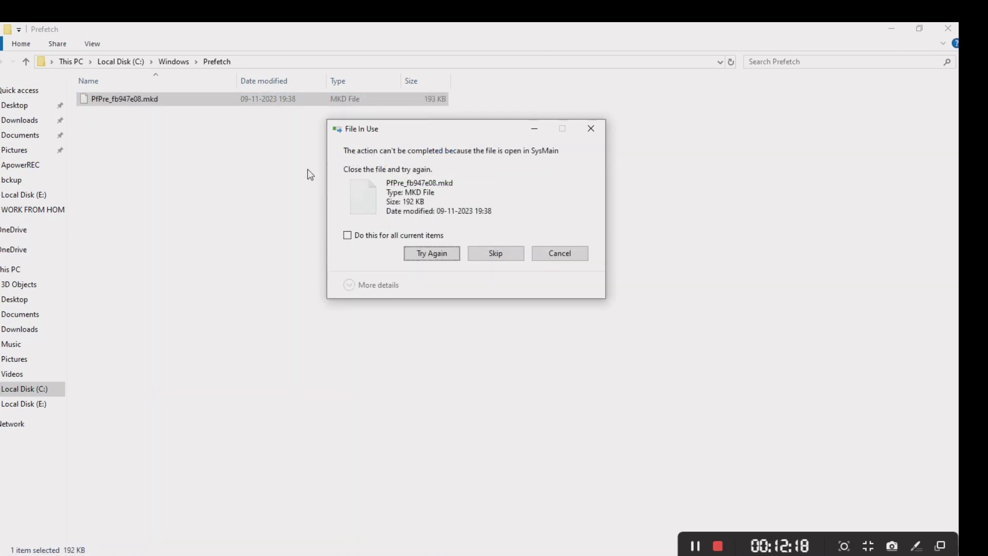
left_click(483, 256)
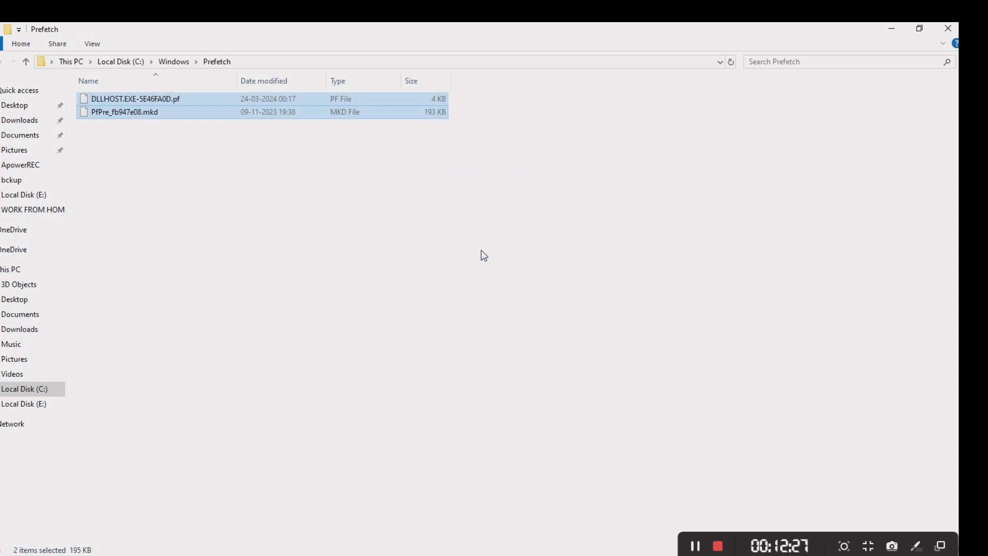
left_click(487, 258)
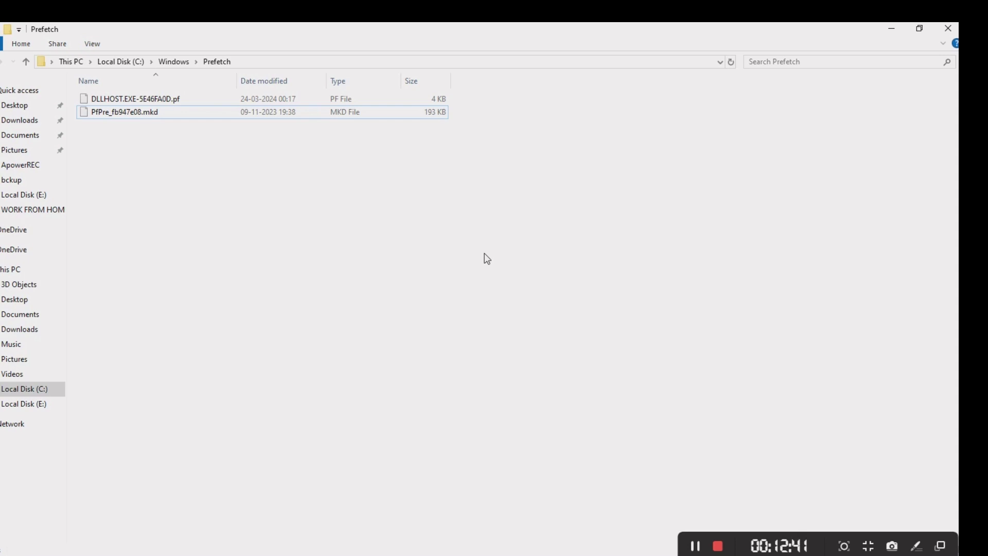
Open the Windows Temp folder by running temp, granting permanent access to the folder.
key("super+r")
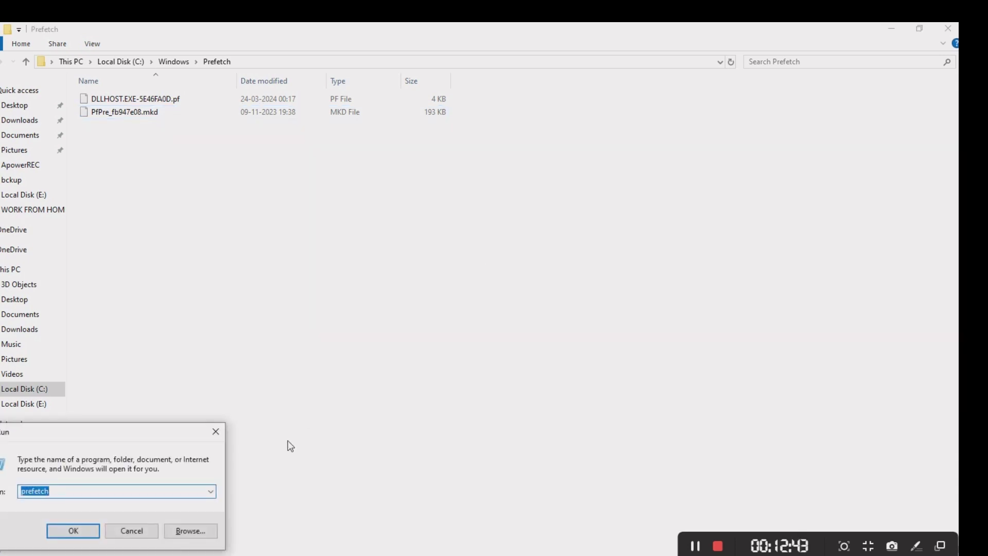
left_click(214, 493)
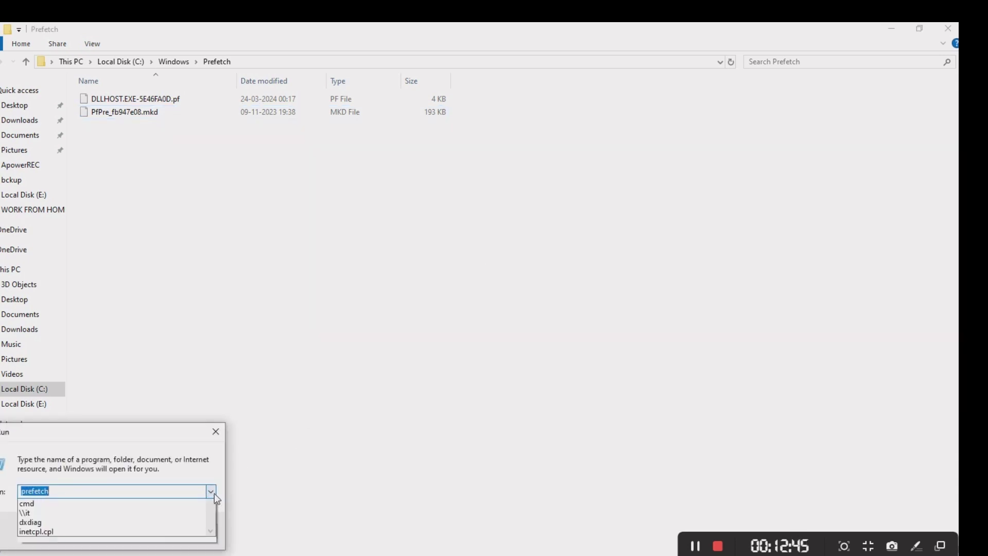
left_click(157, 514)
left_click(168, 497)
key("BackSpace")
key("Left")
key("Left")
key("Left")
key("Left")
key("BackSpace")
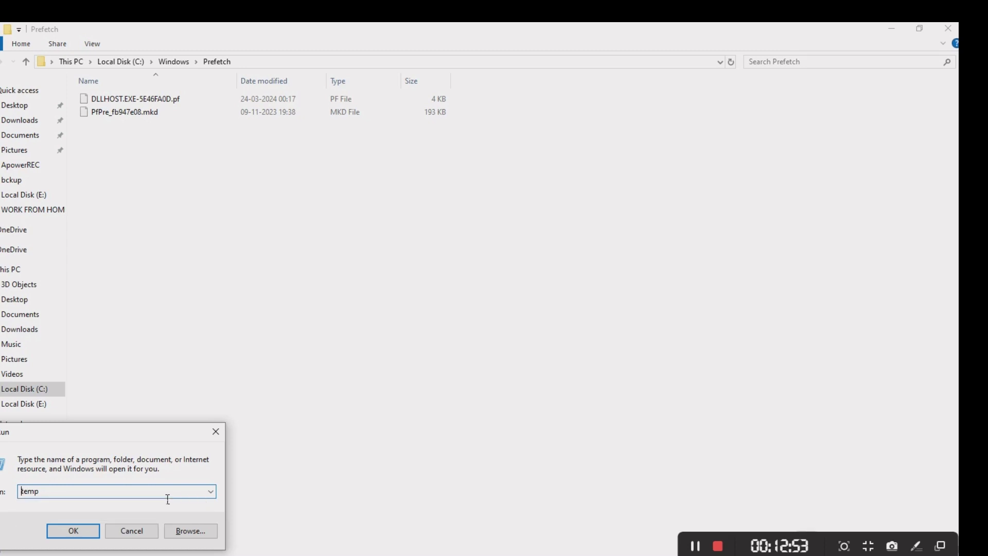
left_click(71, 532)
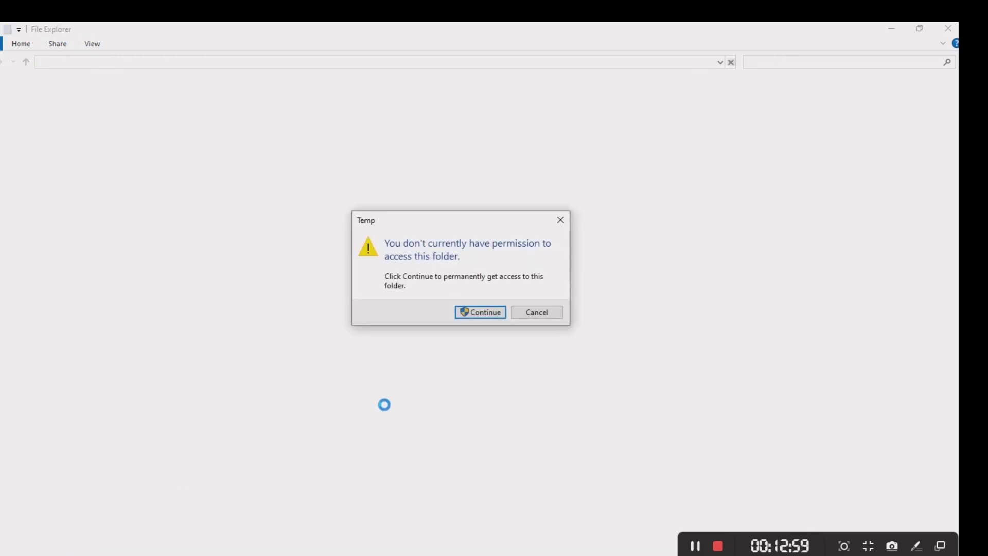
left_click(483, 314)
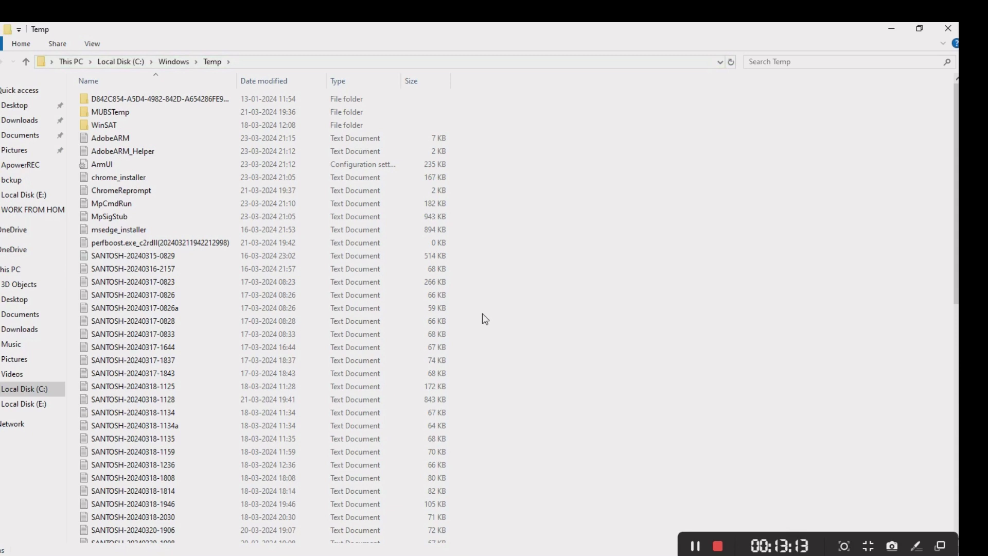
Delete all items in the Windows Temp folder, skipping the file in use and all folders that still require administrator permission.
left_click(196, 325)
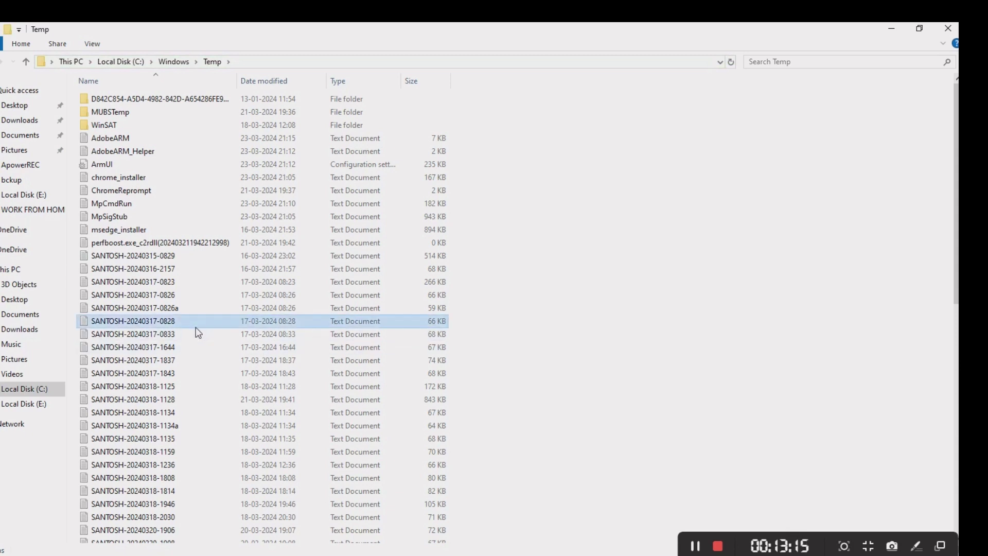
key("ctrl+a")
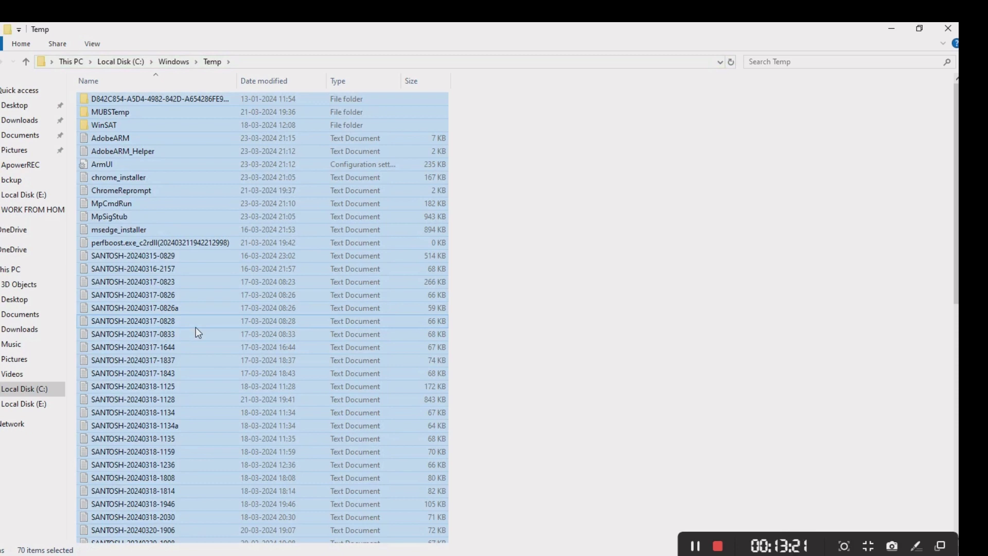
key("Delete")
left_click(425, 233)
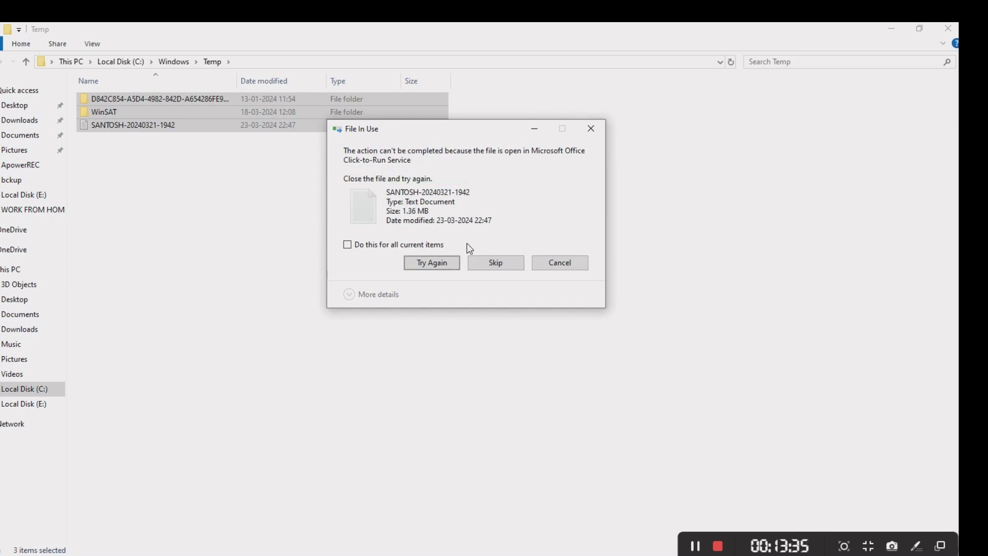
left_click(492, 262)
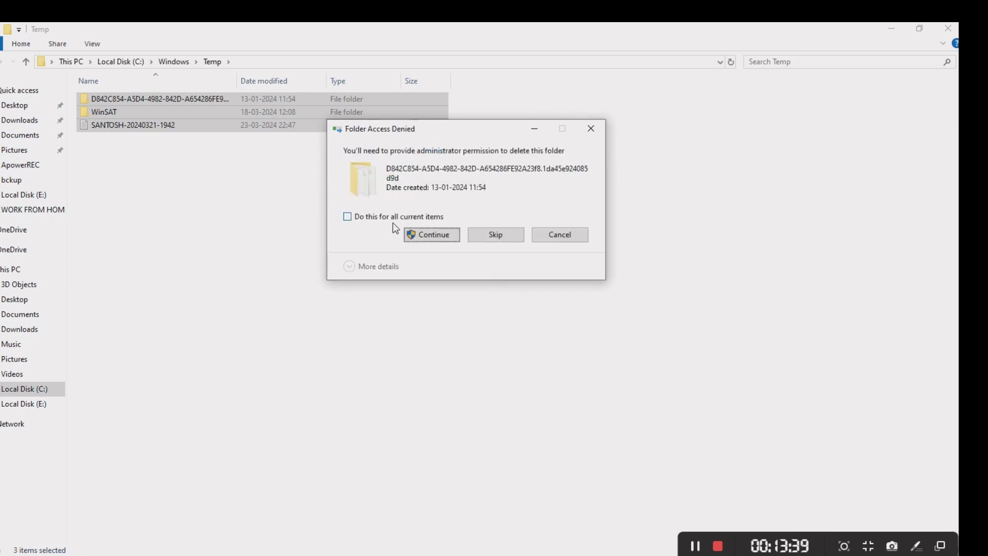
left_click(400, 219)
left_click(485, 239)
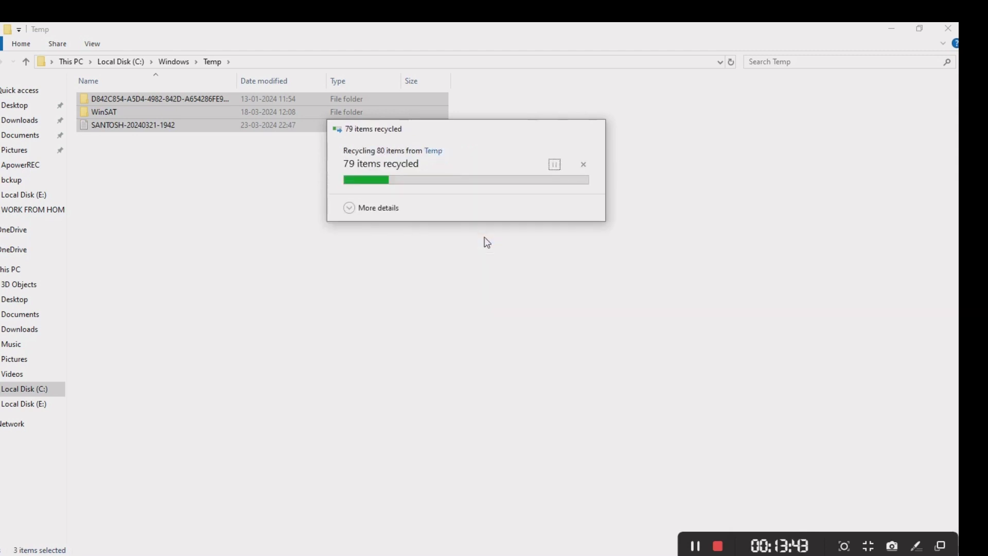
Close the Windows Temp, Prefetch and user Temp folder windows and the Settings window.
left_click(946, 29)
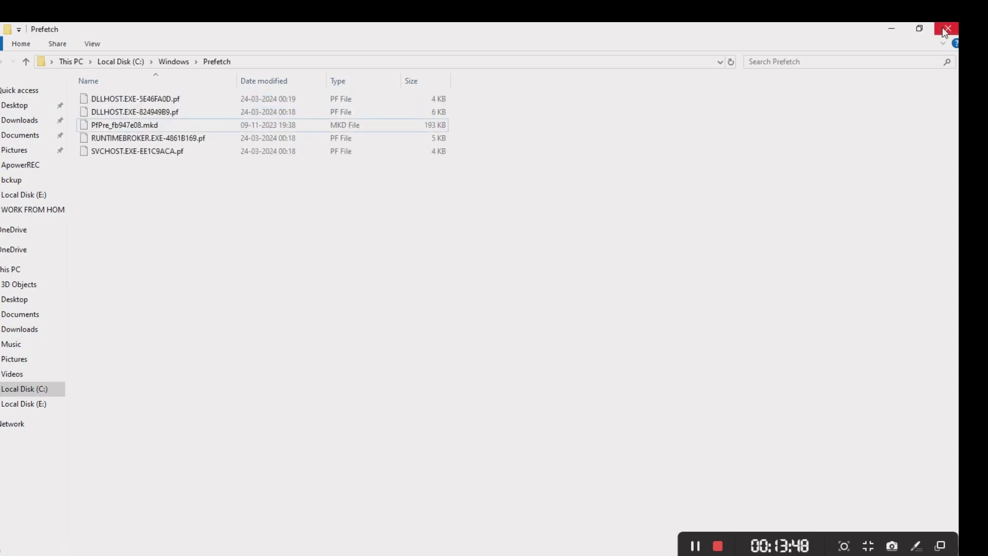
left_click(946, 30)
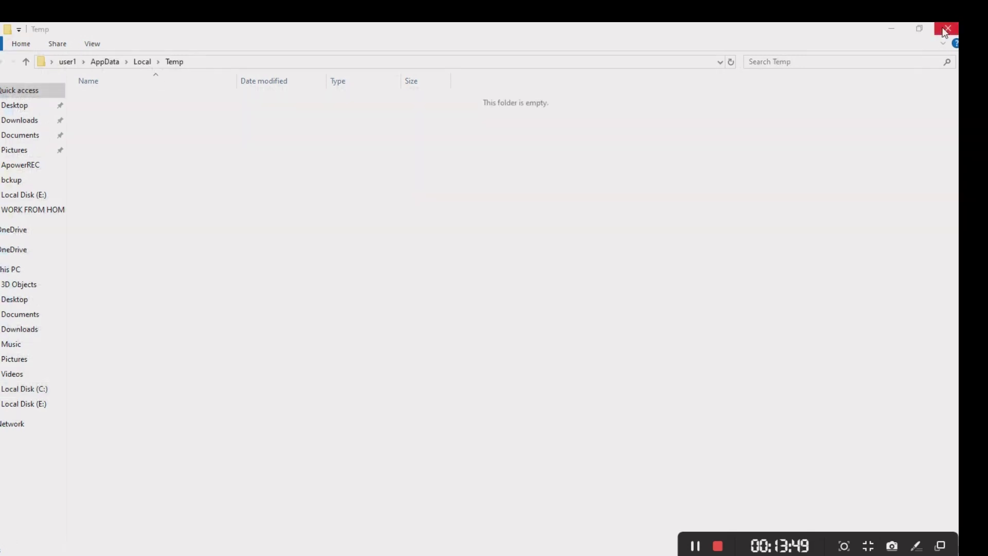
left_click(946, 31)
left_click(946, 32)
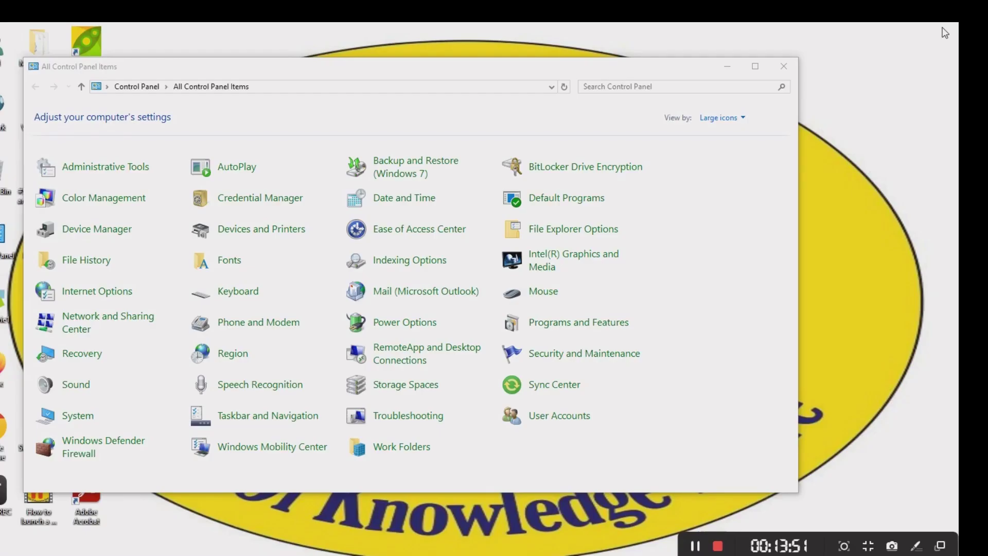